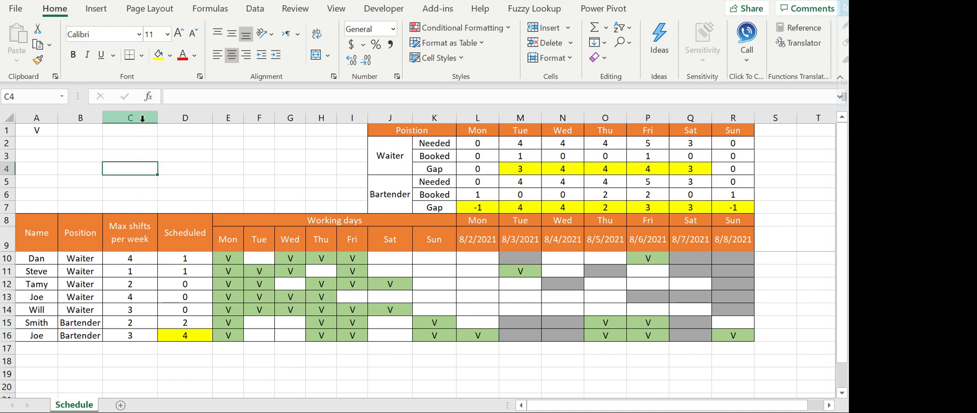
# Examine the schedule's max shifts, working days and shift grid, plus the needed, booked and gap rows for waiters
pyautogui.moveTo(140, 260); pyautogui.dragTo(135, 336)
pyautogui.moveTo(229, 259); pyautogui.dragTo(257, 260)
pyautogui.moveTo(347, 300); pyautogui.dragTo(376, 333)
pyautogui.moveTo(486, 259); pyautogui.dragTo(734, 334)
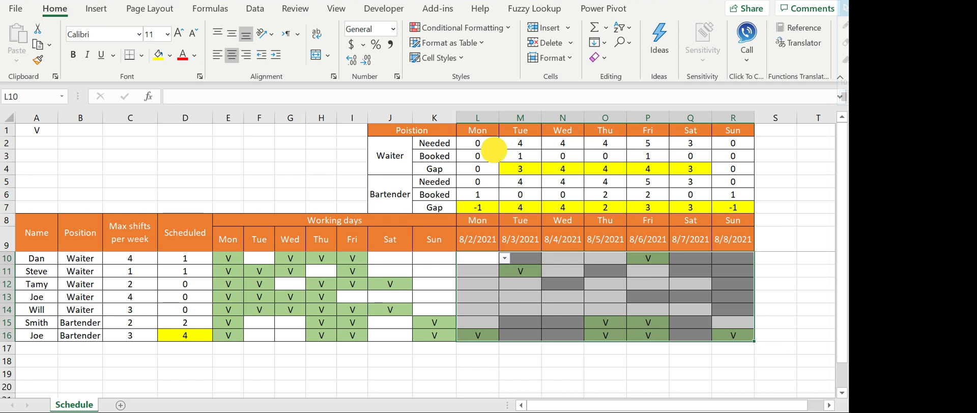
pyautogui.click(492, 154)
pyautogui.click(493, 143)
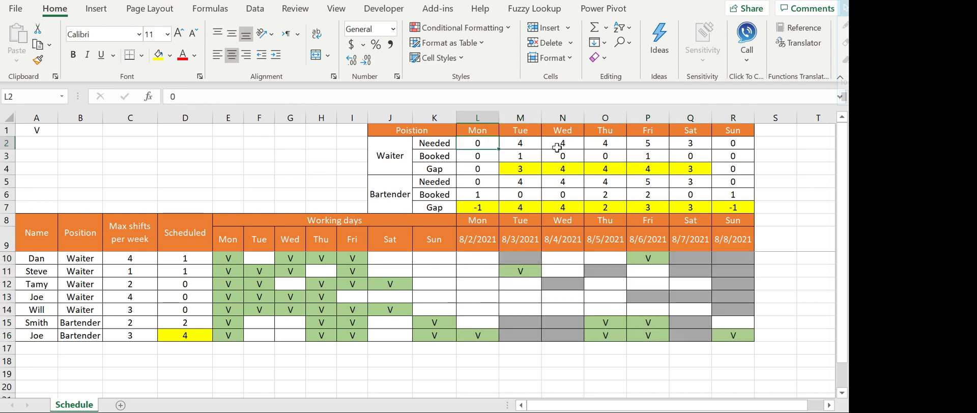
pyautogui.click(517, 144)
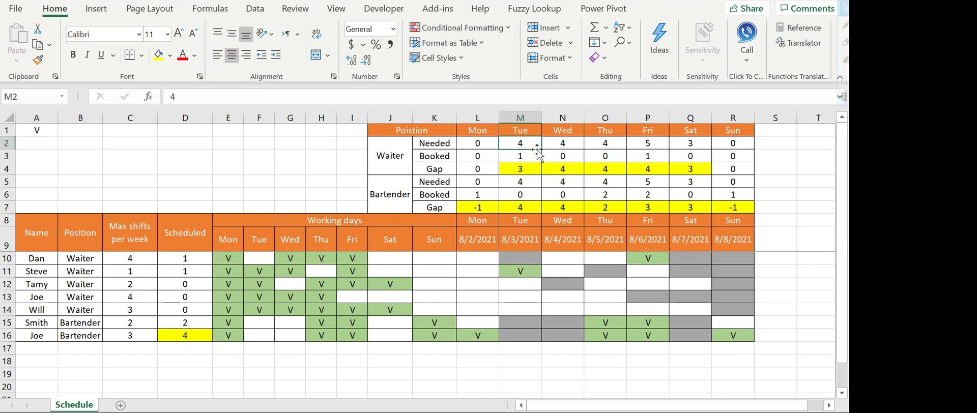
pyautogui.click(533, 155)
pyautogui.press('Down')
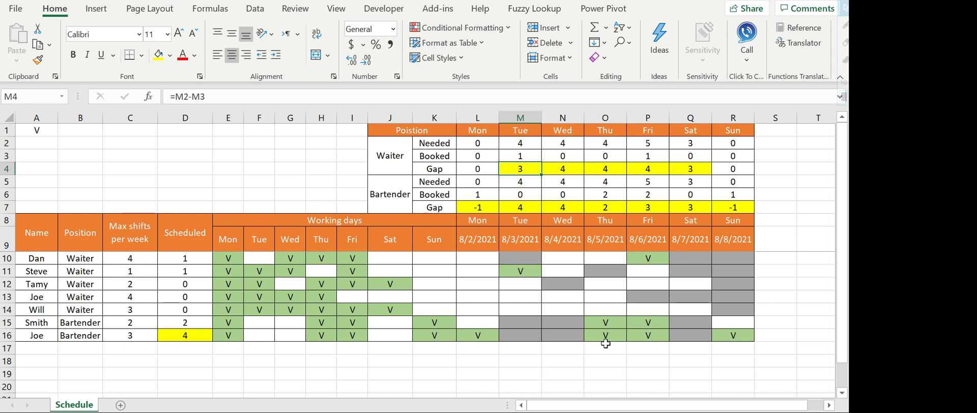
pyautogui.click(296, 158)
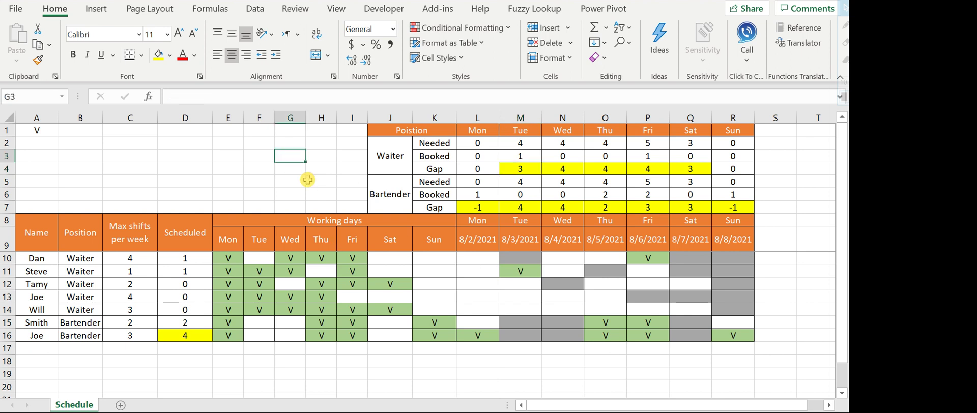
# Book the waiter in row 11 for Wednesday 8/4/2021 by choosing V in N11
pyautogui.click(560, 269)
pyautogui.click(589, 270)
pyautogui.click(568, 282)
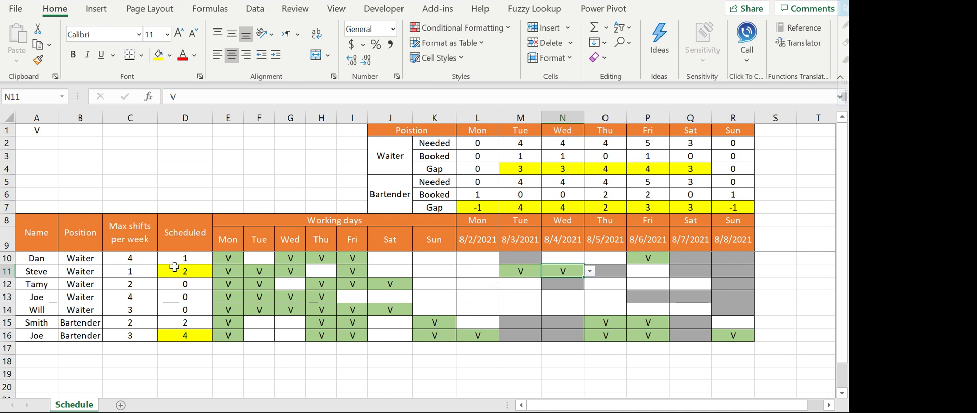
# Clear the Monday working-day mark in E11 for the waiter in row 11
pyautogui.click(7, 271)
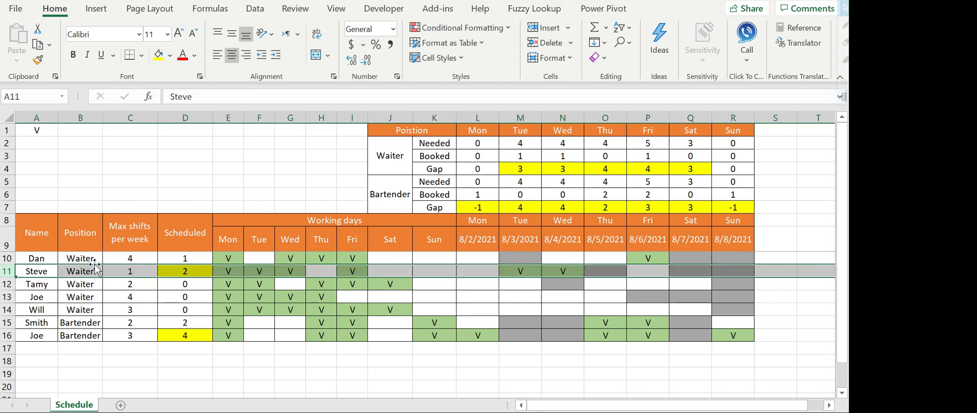
pyautogui.click(226, 268)
pyautogui.press('Delete')
pyautogui.click(270, 276)
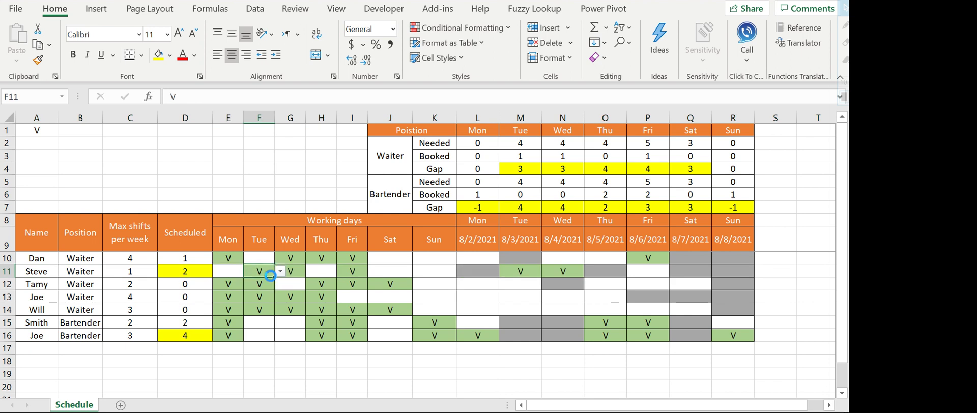
pyautogui.press('Delete')
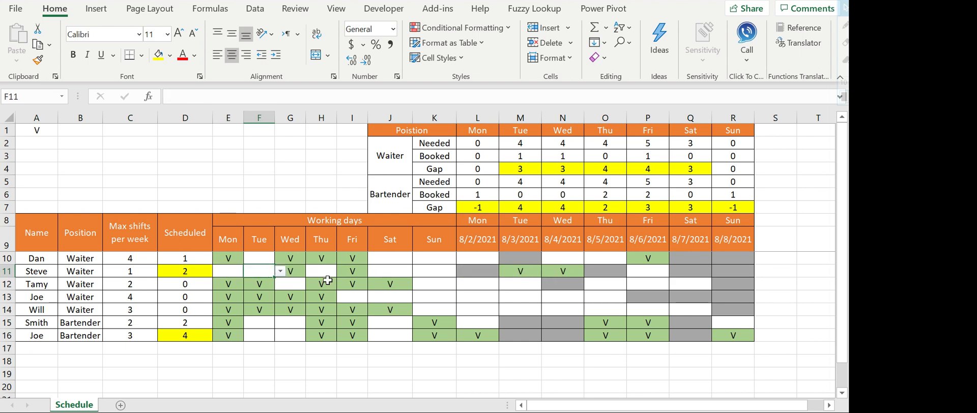
pyautogui.hotkey('ctrl', 'z')
# Clear the Thursday working-day mark in H13 for the waiter in row 13
pyautogui.click(361, 259)
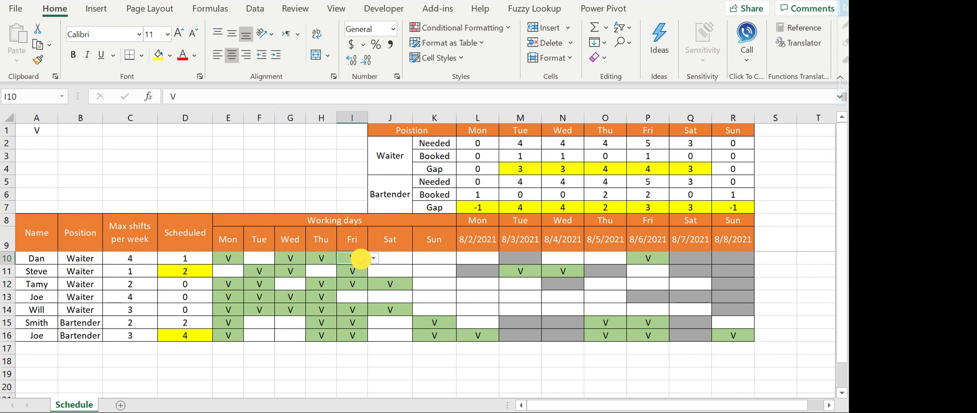
pyautogui.press('Down')
pyautogui.press('Down')
pyautogui.press('Down')
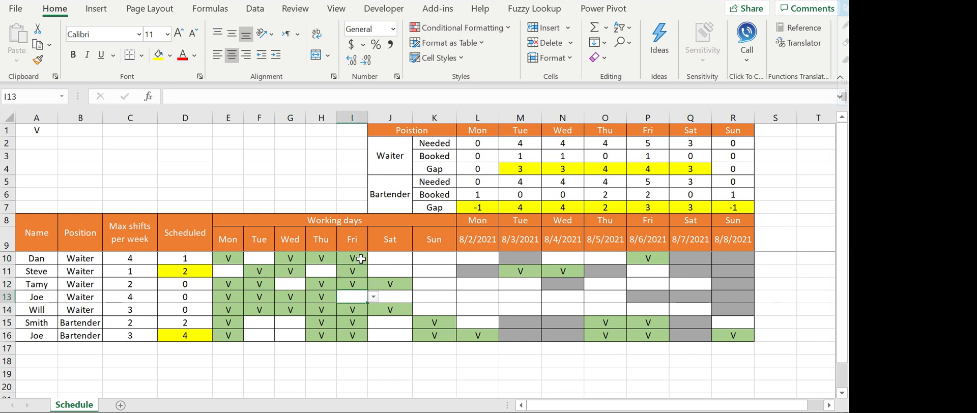
pyautogui.press('Left')
pyautogui.press('Delete')
pyautogui.press('Left')
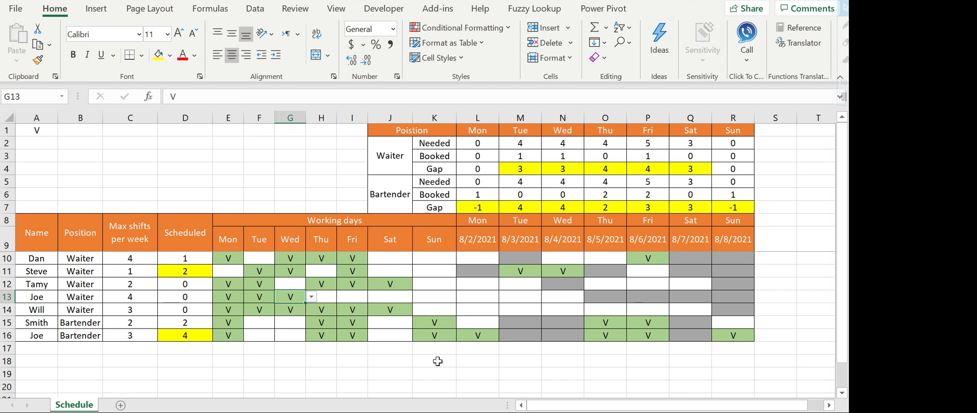
pyautogui.click(345, 356)
pyautogui.click(322, 350)
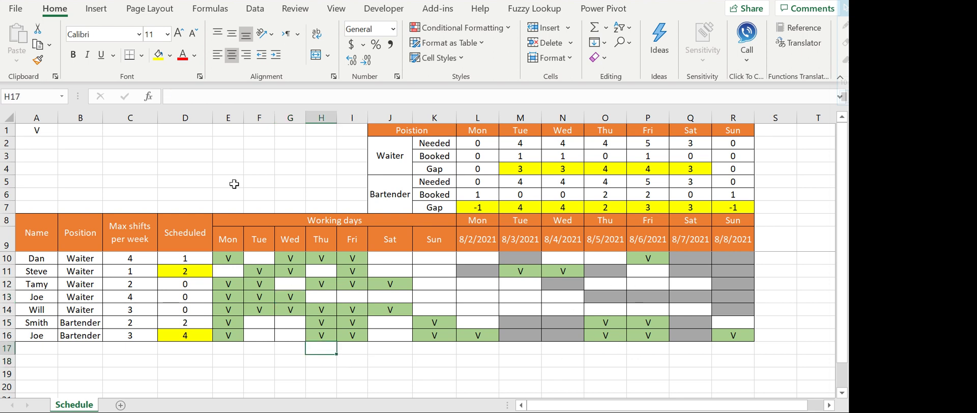
pyautogui.click(232, 170)
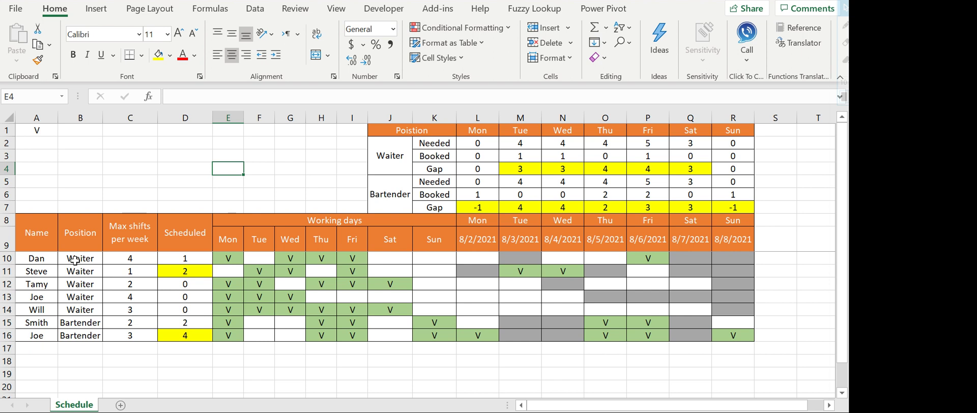
# Examine the range and criteria of the COUNTIF formula in D10 of the Scheduled column
pyautogui.click(44, 260)
pyautogui.press('Tab')
pyautogui.press('Tab')
pyautogui.press('Tab')
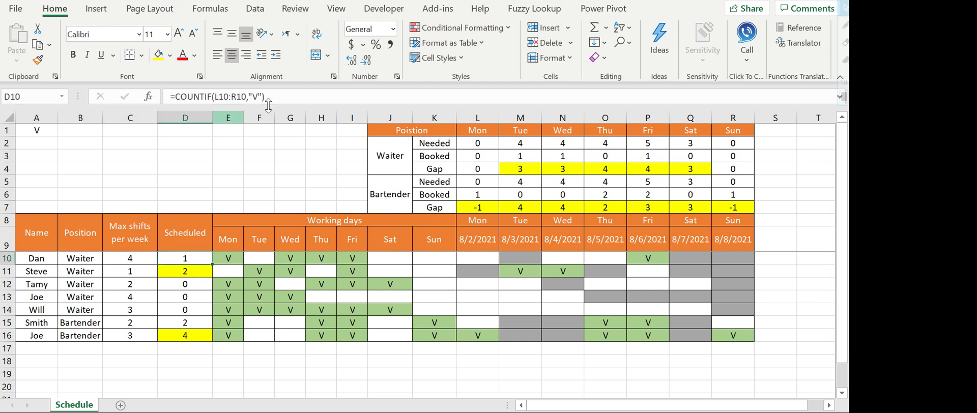
pyautogui.click(305, 97)
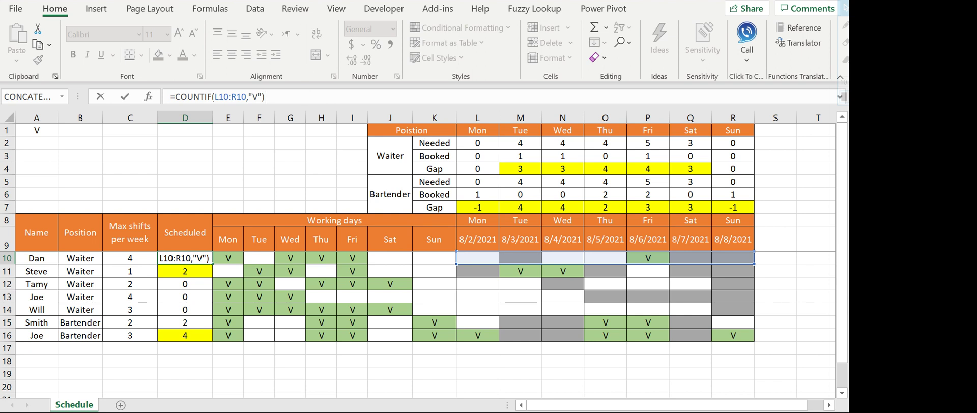
pyautogui.click(224, 96)
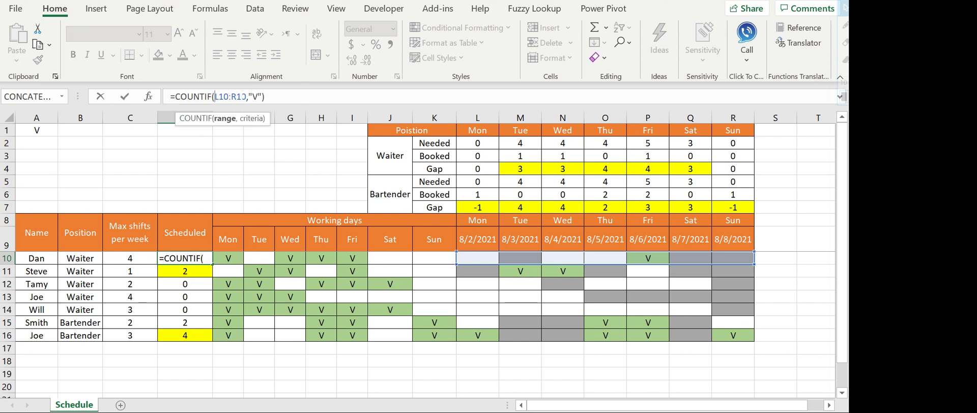
pyautogui.click(258, 96)
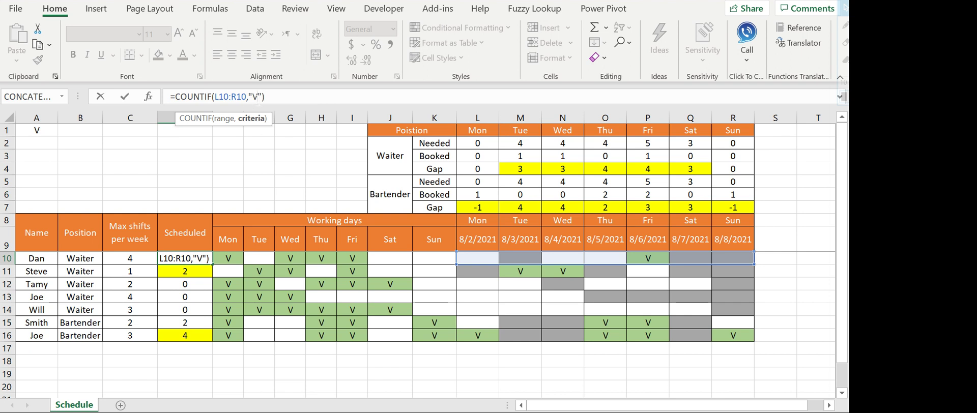
pyautogui.click(258, 96)
pyautogui.hotkey('ctrl', 'Return')
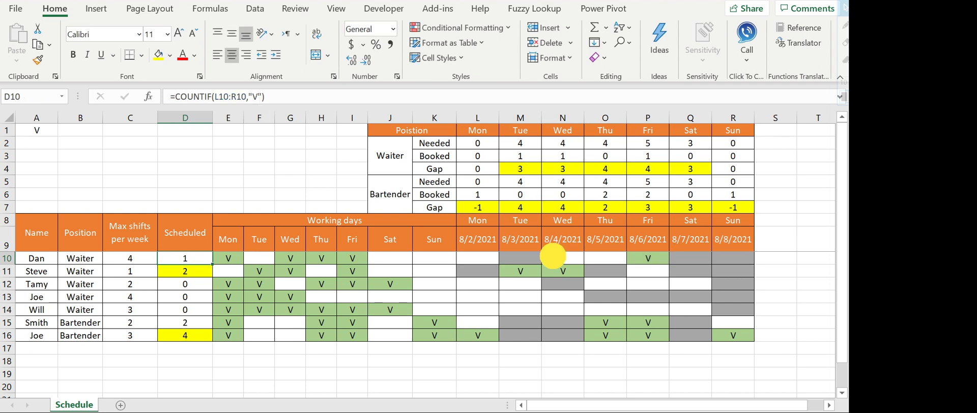
# Test x, lowercase v and uppercase V as entries in N10, and clear the cell
pyautogui.click(556, 261)
pyautogui.write('x')
pyautogui.press('Return')
pyautogui.press('Return')
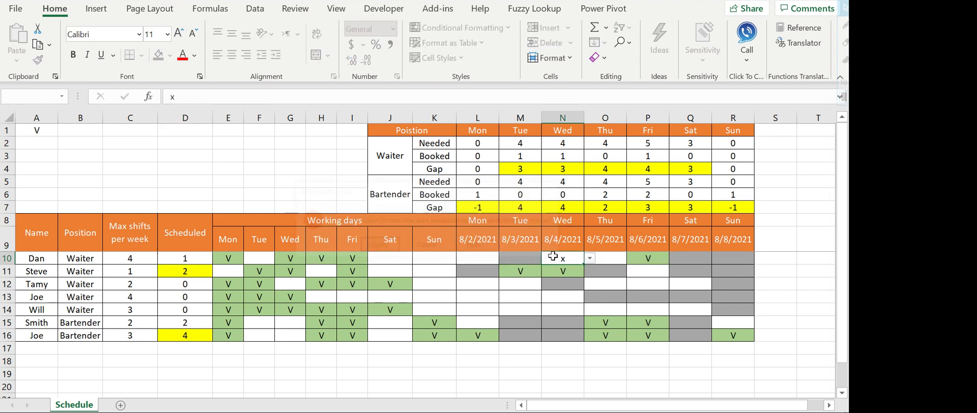
pyautogui.write('v')
pyautogui.hotkey('ctrl', 'Return')
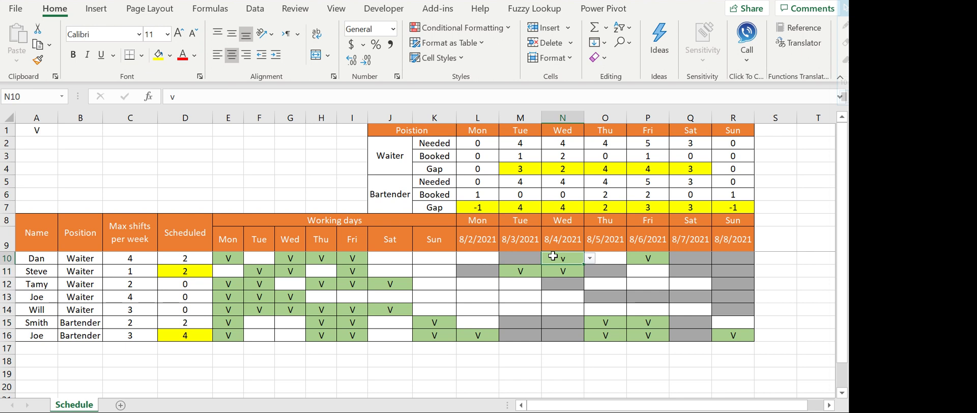
pyautogui.write('V')
pyautogui.hotkey('ctrl', 'Return')
pyautogui.press('Delete')
# Review the formula in D10 and the conditional formatting rule applied to the Scheduled column
pyautogui.click(183, 258)
pyautogui.click(286, 96)
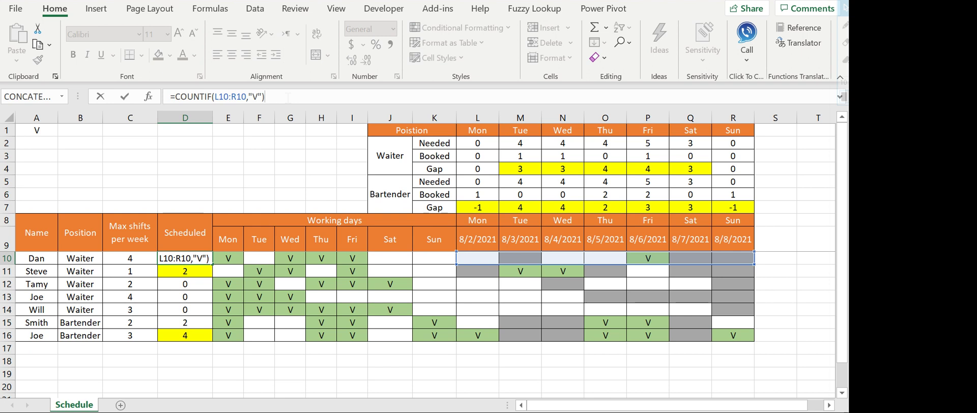
pyautogui.press('Escape')
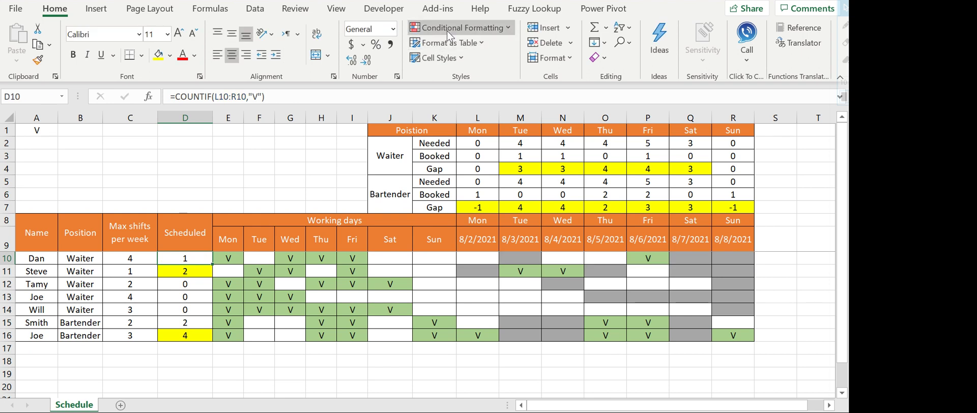
pyautogui.click(460, 28)
pyautogui.click(452, 248)
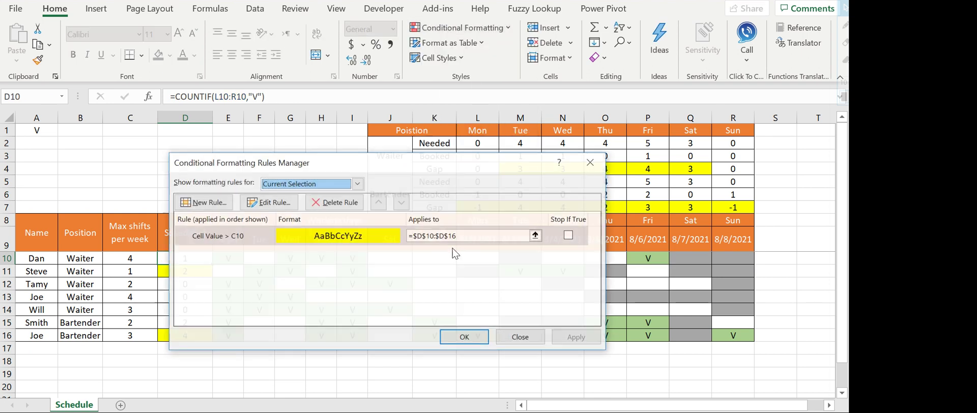
pyautogui.moveTo(433, 159); pyautogui.dragTo(557, 106)
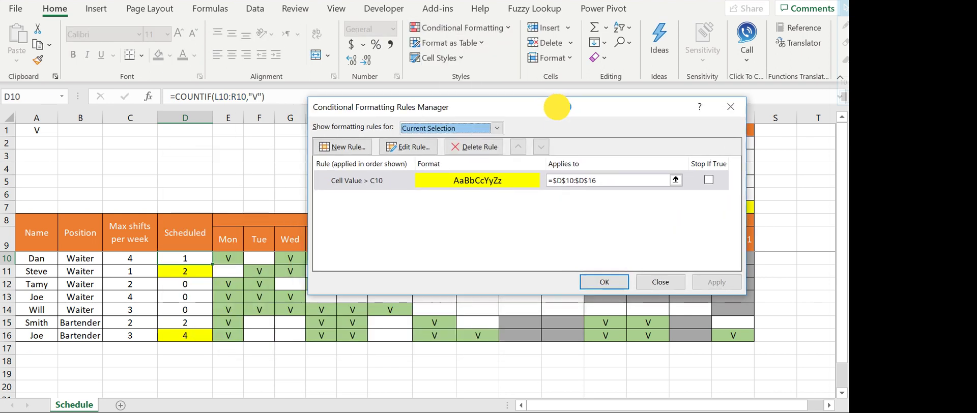
pyautogui.click(382, 188)
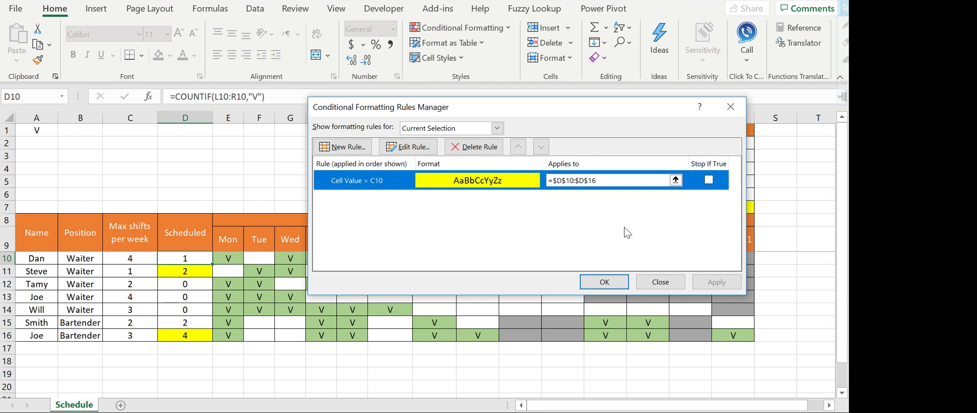
pyautogui.click(660, 283)
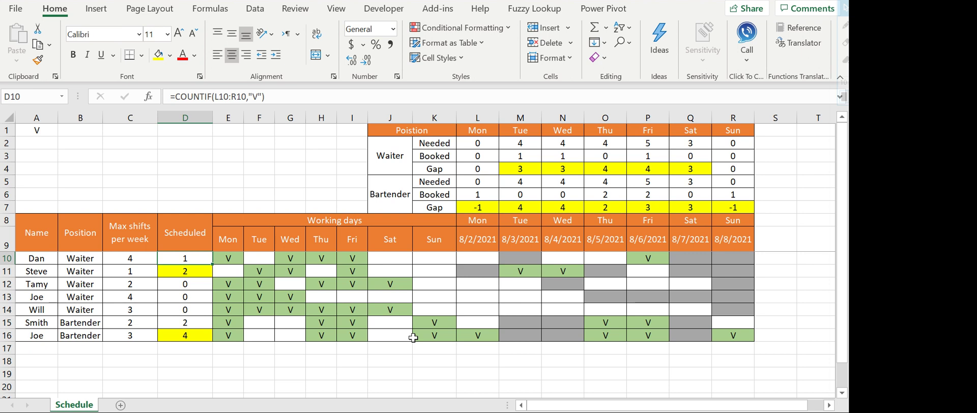
# Set the data validation of E10 to a List with source =$A$1 and open the cell's choices
pyautogui.click(231, 256)
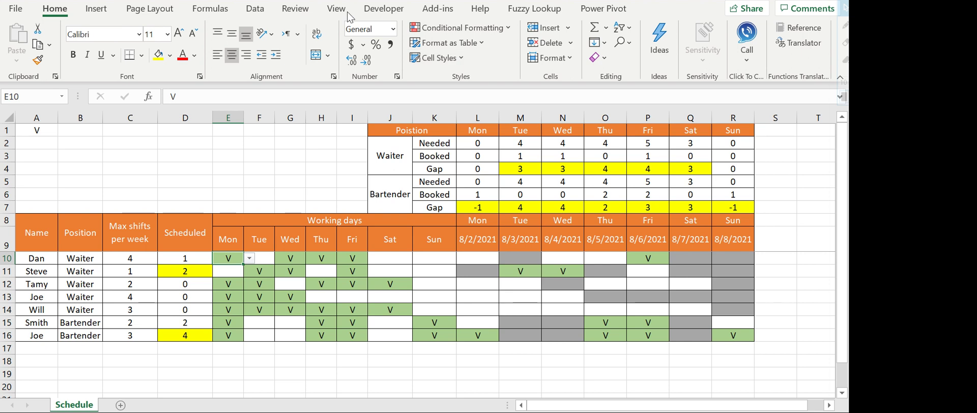
pyautogui.click(267, 14)
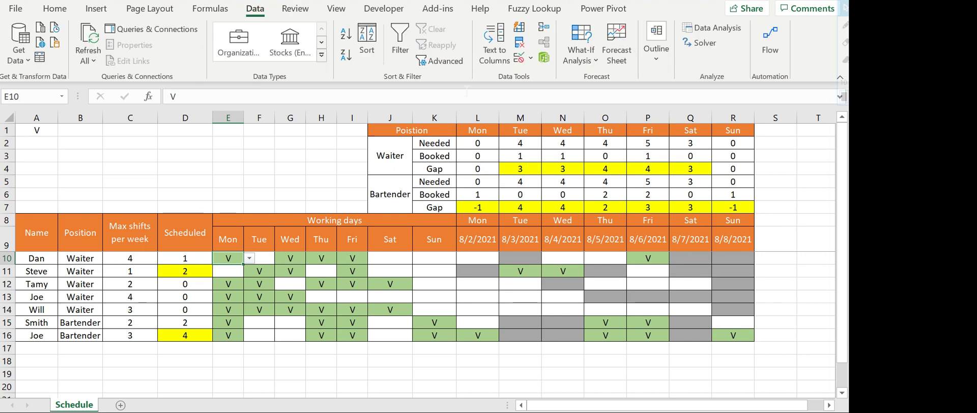
pyautogui.click(530, 58)
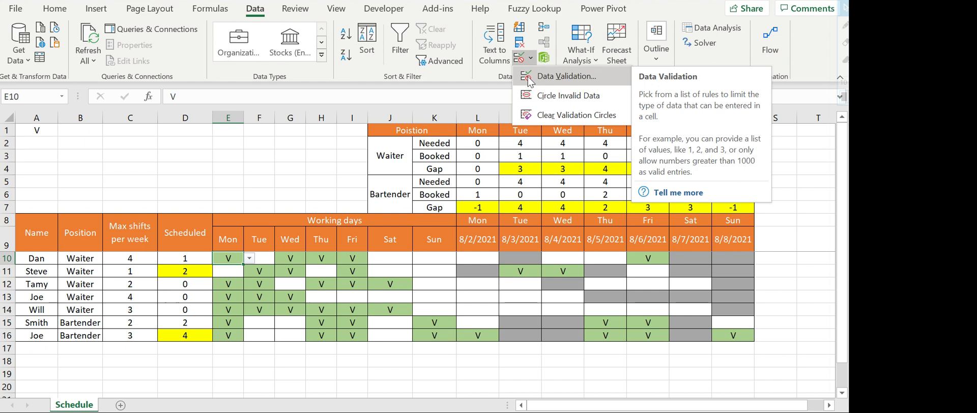
pyautogui.click(530, 82)
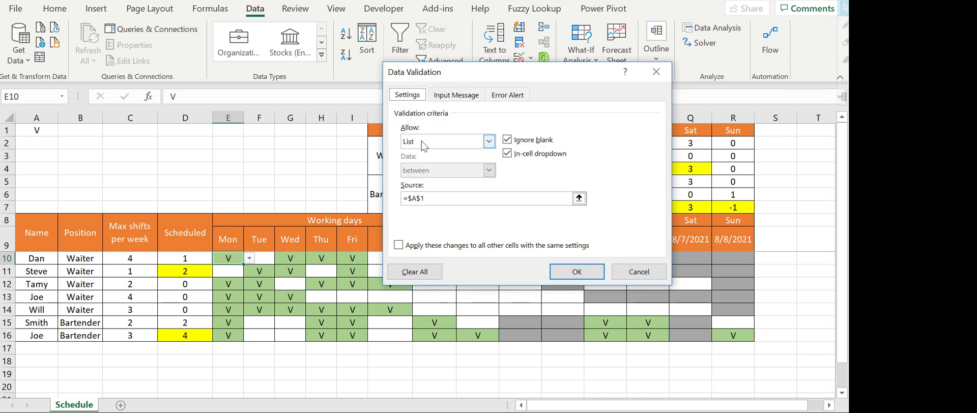
pyautogui.click(450, 146)
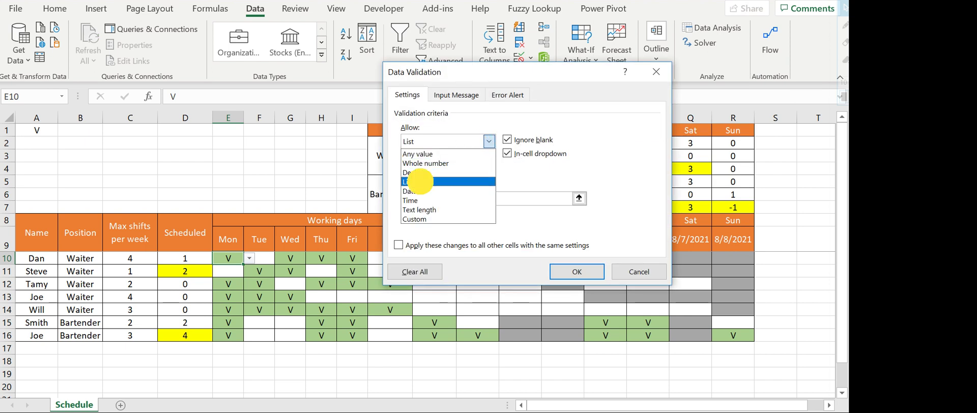
pyautogui.click(427, 181)
pyautogui.click(445, 200)
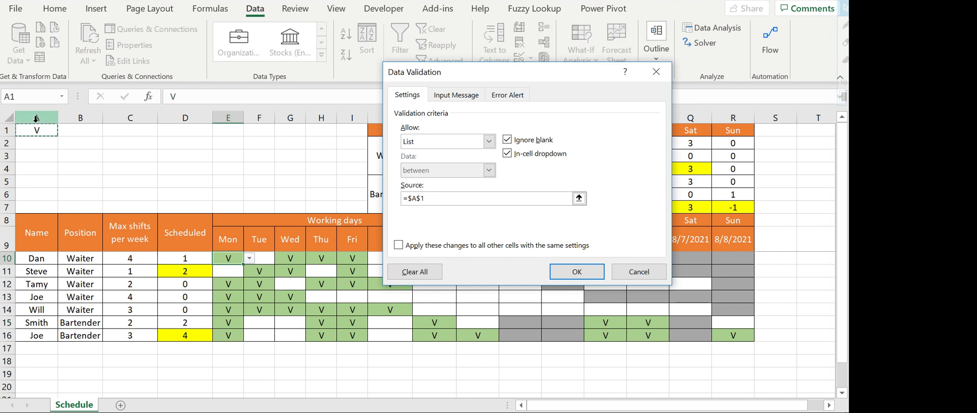
pyautogui.click(558, 271)
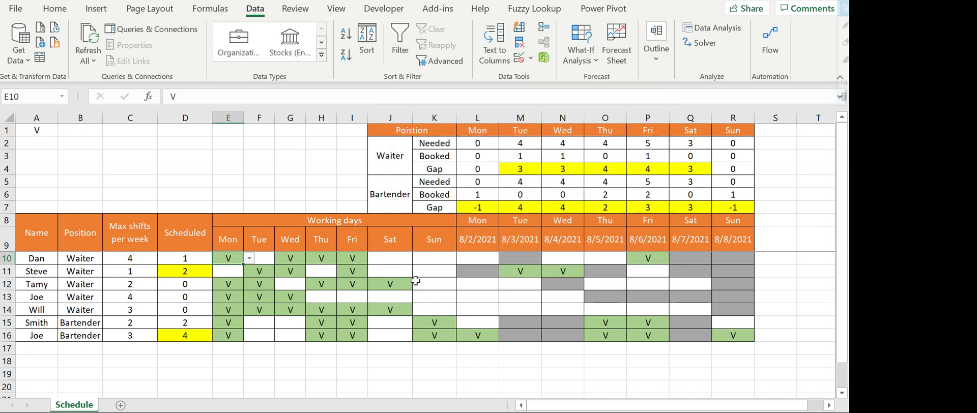
pyautogui.click(250, 259)
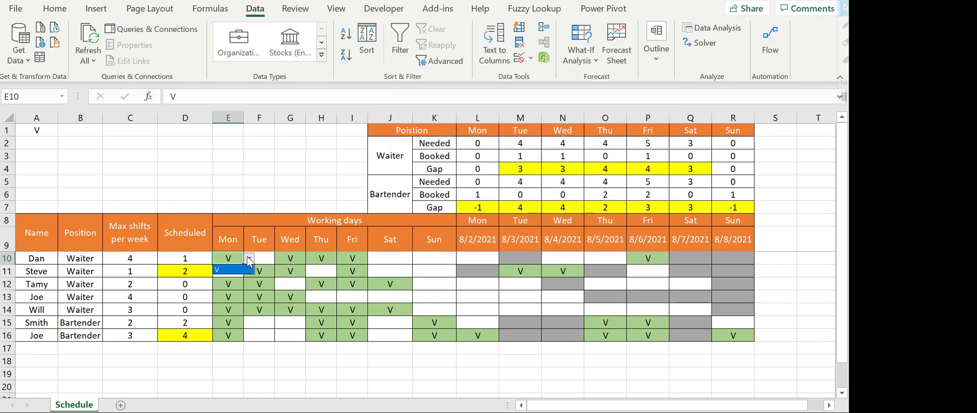
# Test the validation list in E10 by picking V, clearing the cell, picking V again and typing lowercase v
pyautogui.click(233, 269)
pyautogui.press('Delete')
pyautogui.click(250, 259)
pyautogui.click(233, 270)
pyautogui.write('v')
pyautogui.hotkey('ctrl', 'Return')
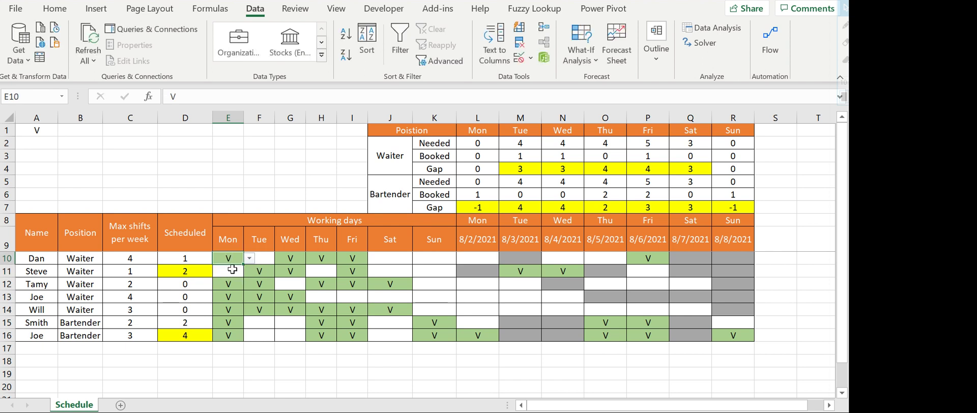
# Review the List data validation settings for E10:R16 and close them without changes
pyautogui.moveTo(229, 259); pyautogui.dragTo(727, 337)
pyautogui.click(519, 57)
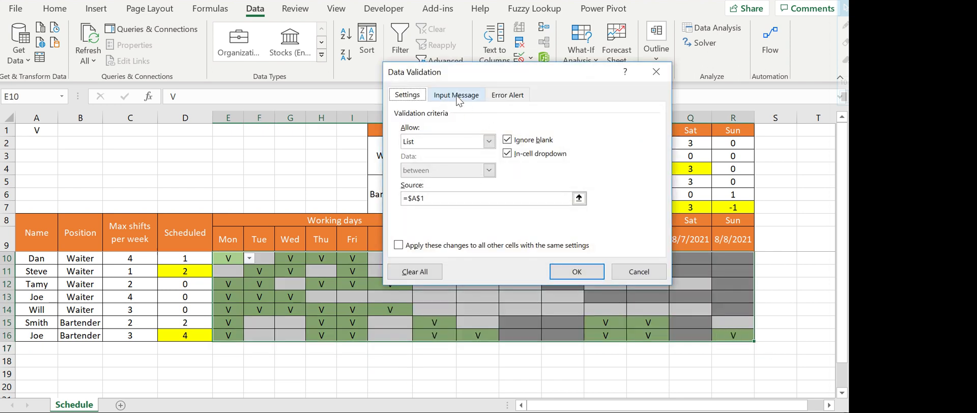
pyautogui.click(428, 142)
pyautogui.click(423, 185)
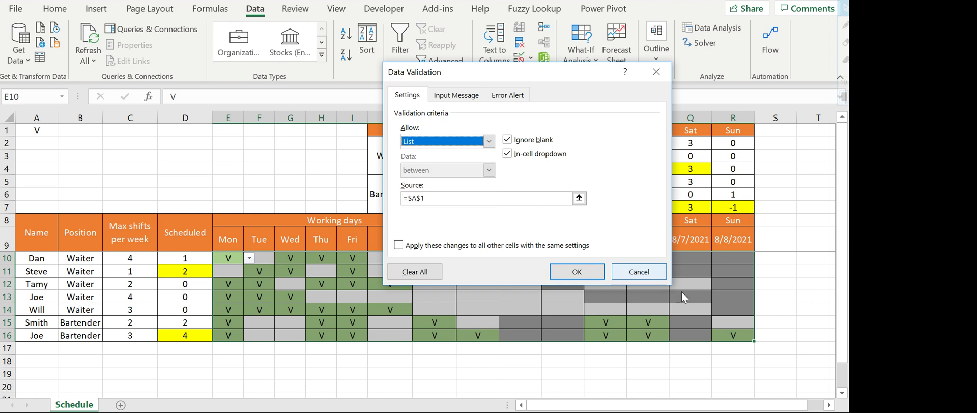
pyautogui.click(645, 272)
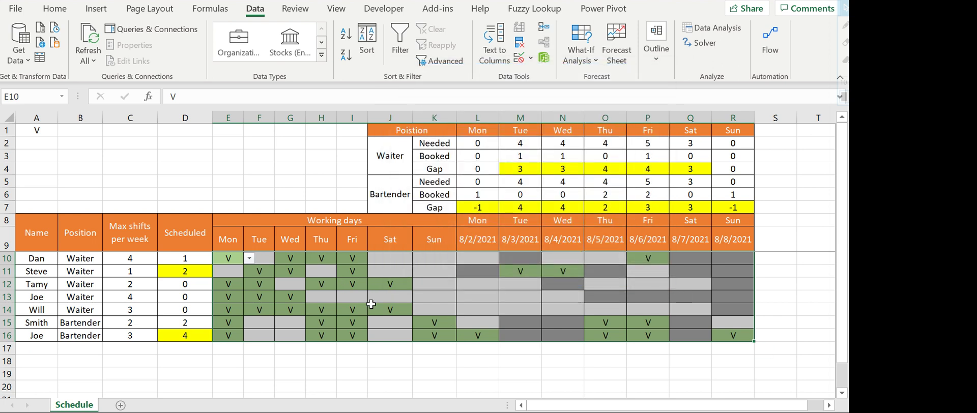
pyautogui.click(290, 286)
# Examine the formula of the gray conditional formatting rule that covers L10, moving its editor clear of the schedule
pyautogui.click(477, 257)
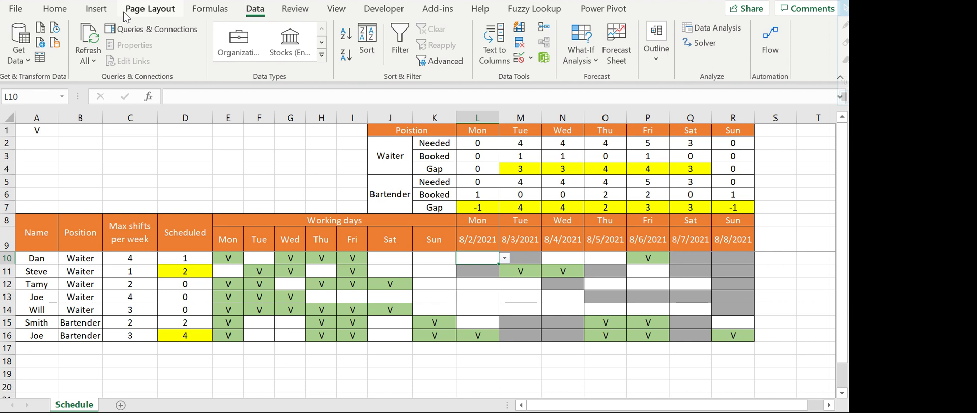
pyautogui.click(54, 9)
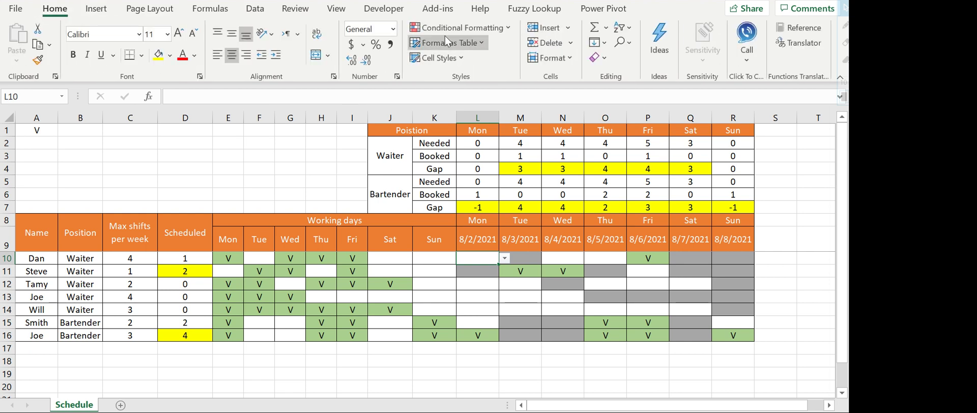
pyautogui.click(448, 31)
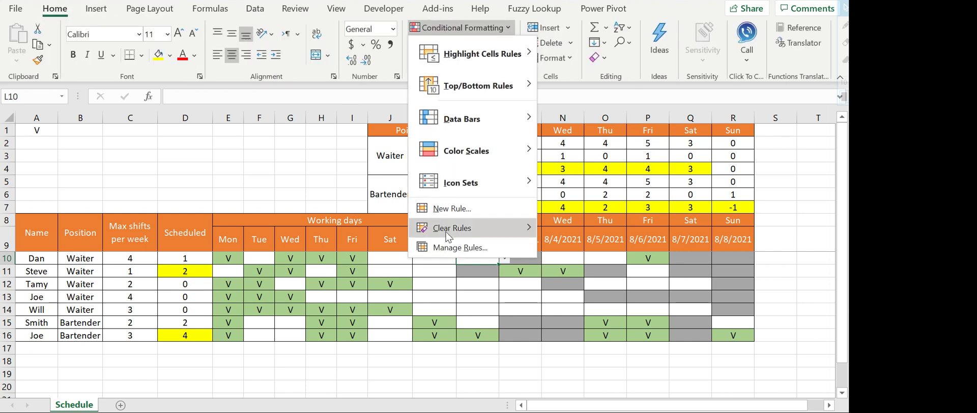
pyautogui.click(460, 247)
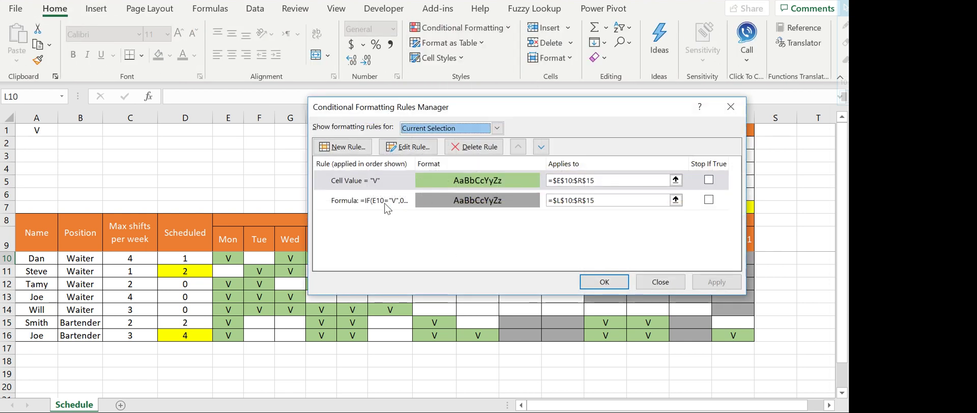
pyautogui.click(386, 204)
pyautogui.click(422, 151)
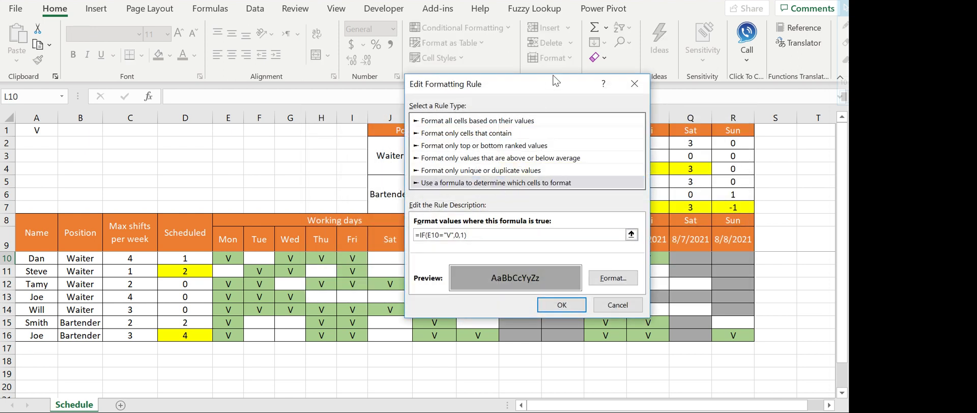
pyautogui.moveTo(553, 87); pyautogui.dragTo(455, 78)
pyautogui.moveTo(600, 87); pyautogui.dragTo(706, 69)
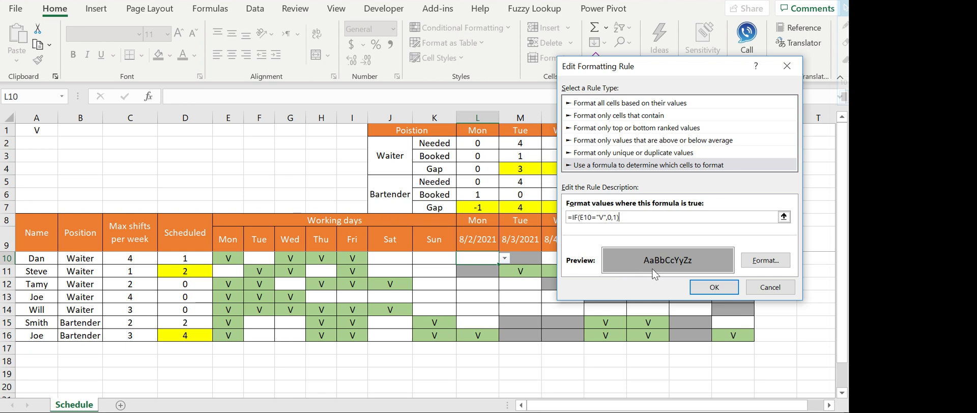
# Review the gray background fill of the formula-based rule and leave the rules manager without applying changes
pyautogui.click(761, 261)
pyautogui.click(499, 24)
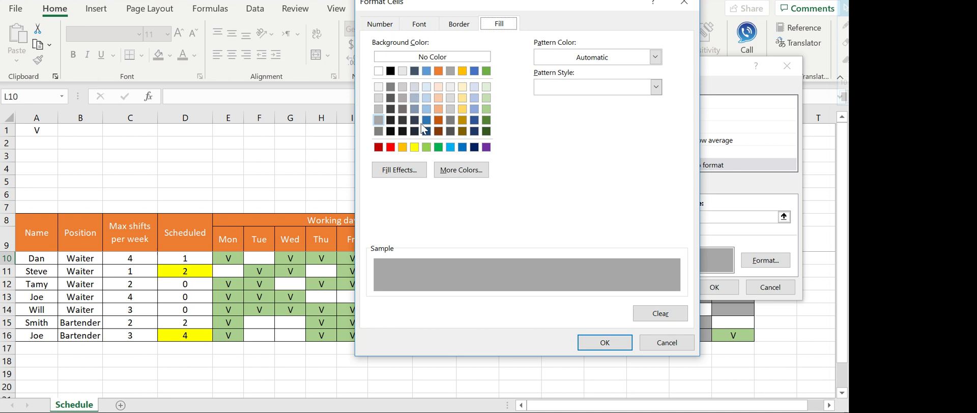
pyautogui.click(379, 120)
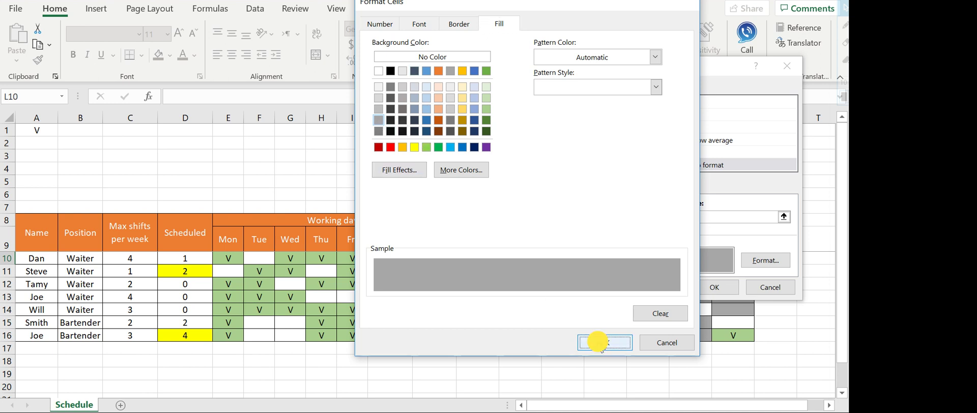
pyautogui.click(605, 343)
pyautogui.click(715, 287)
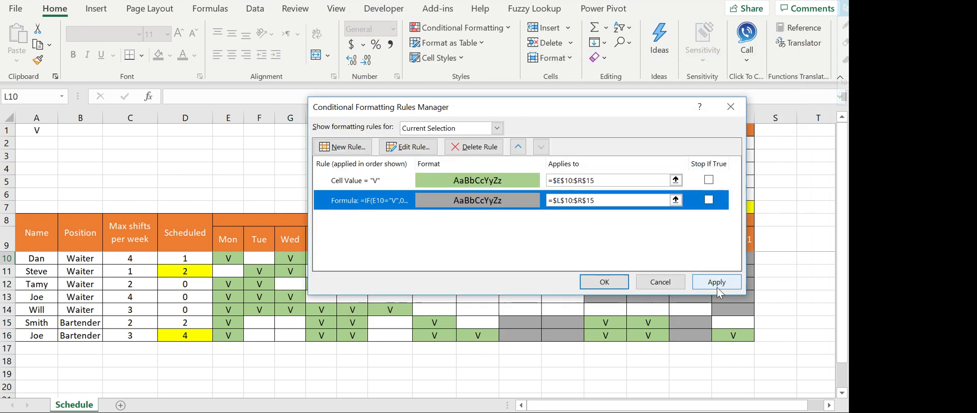
pyautogui.click(650, 288)
# Compare the gray and white shift cells M10 to O10 and look over the employee rows of the schedule
pyautogui.click(521, 257)
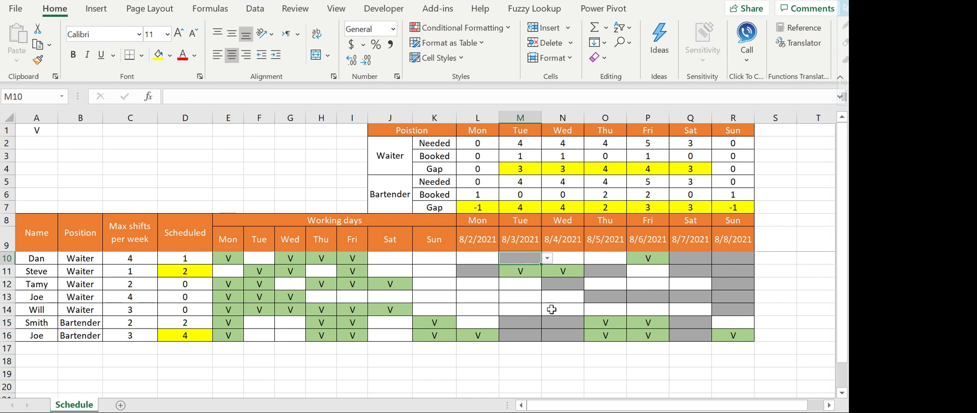
pyautogui.press('Right')
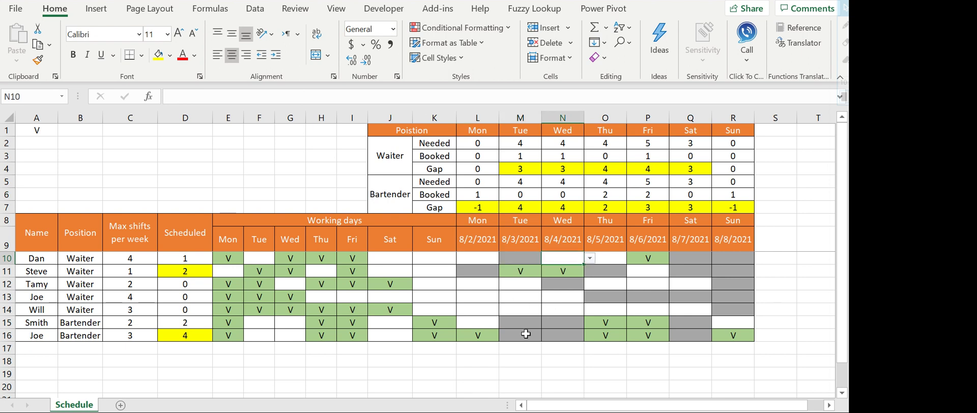
pyautogui.press('Right')
pyautogui.press('Left')
pyautogui.press('Left')
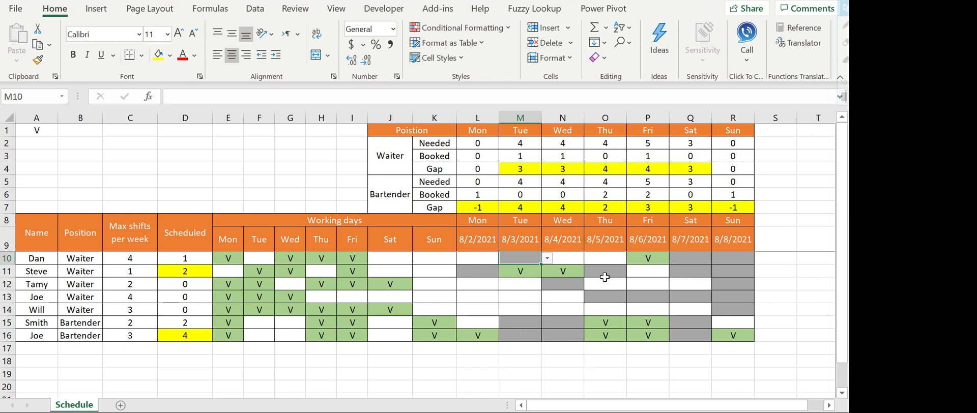
pyautogui.press('Right')
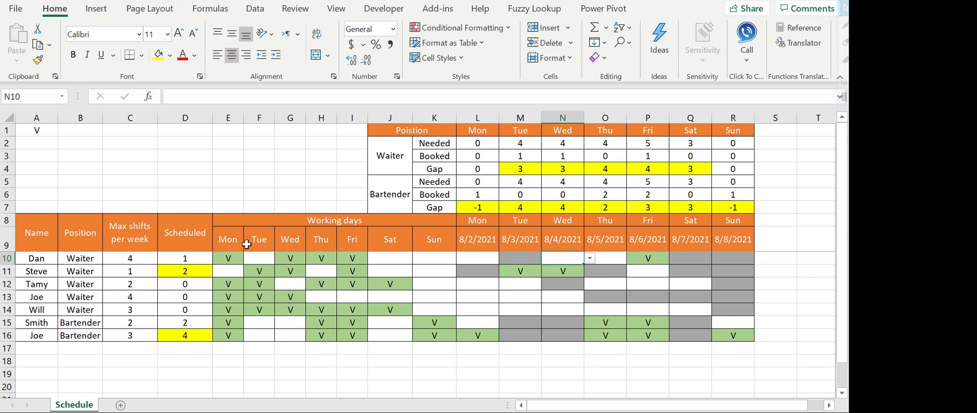
pyautogui.click(48, 272)
pyautogui.moveTo(46, 261); pyautogui.dragTo(733, 348)
# Check the date formula =L9+1 in M9 and fill it across to R9
pyautogui.click(473, 236)
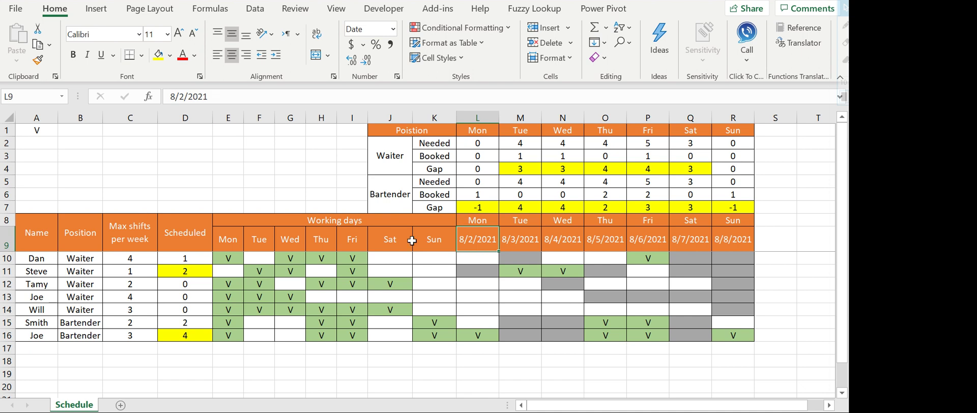
pyautogui.press('Right')
pyautogui.click(193, 96)
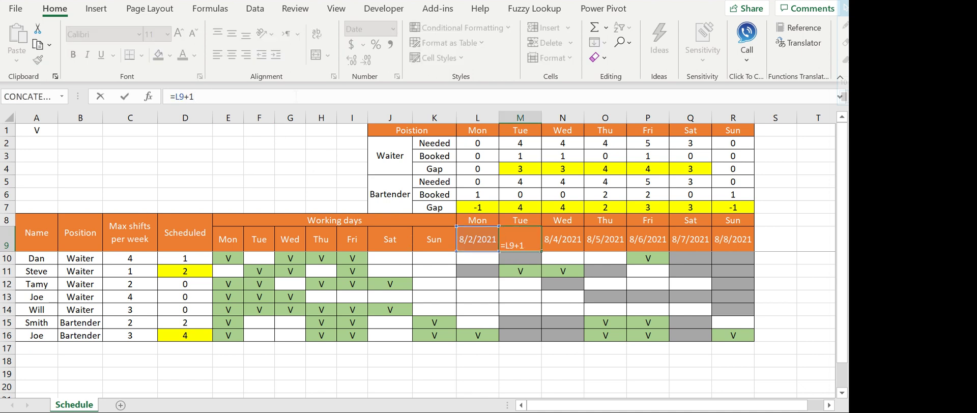
pyautogui.hotkey('ctrl', 'Return')
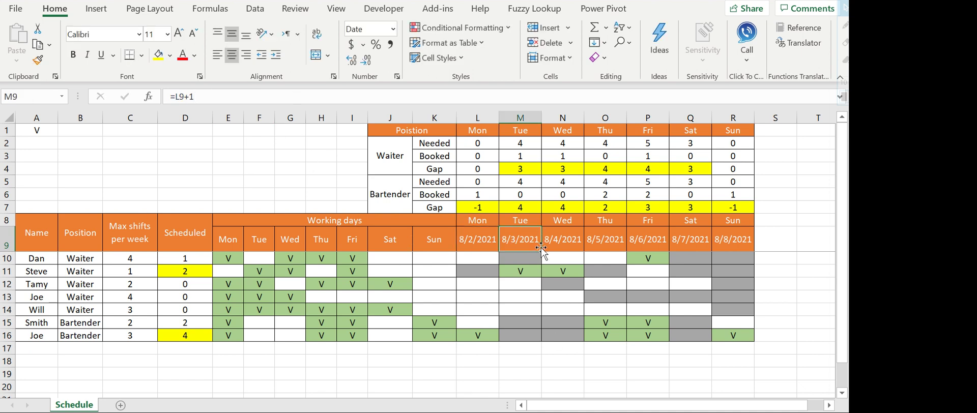
pyautogui.moveTo(541, 251); pyautogui.dragTo(753, 250)
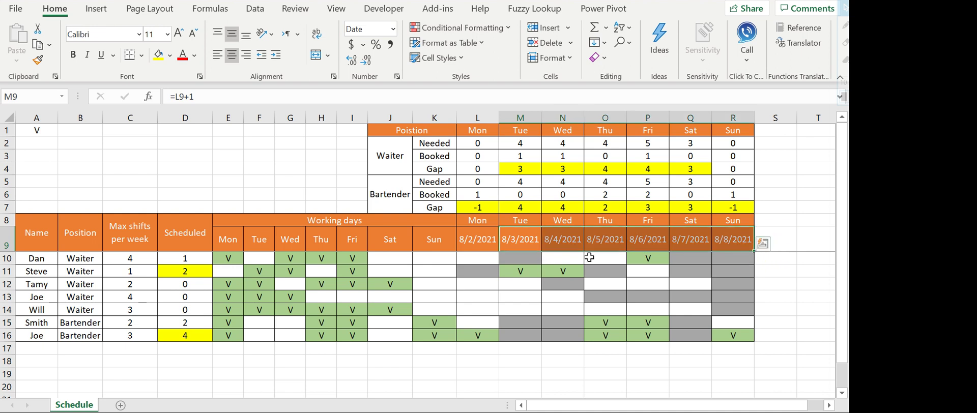
# Set the week's start date in L9 to 8/9/2021 and widen columns M to R to fit the dates
pyautogui.click(491, 247)
pyautogui.write('8/')
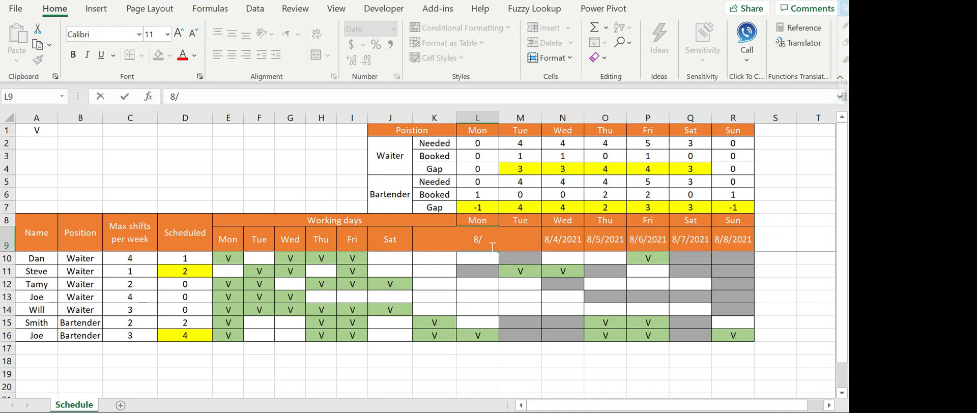
pyautogui.write('9/2021')
pyautogui.press('Return')
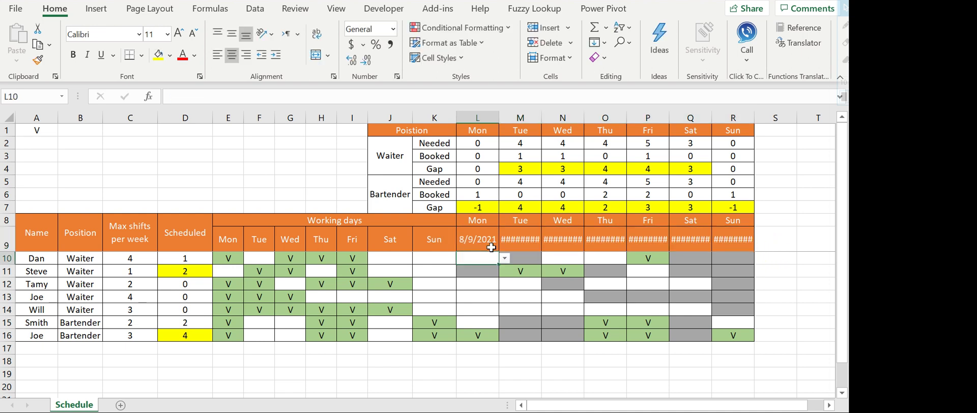
pyautogui.moveTo(520, 118); pyautogui.dragTo(771, 115)
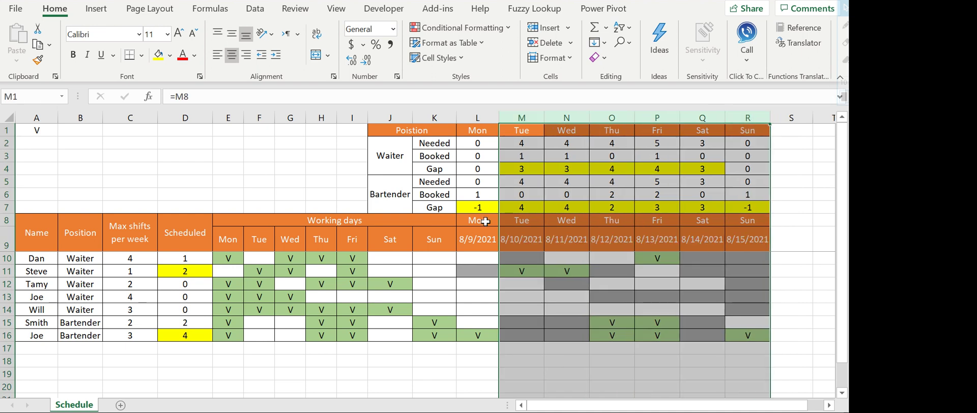
# Set the start date in L9 to 8/7/2021 to test the weekday headers
pyautogui.click(467, 237)
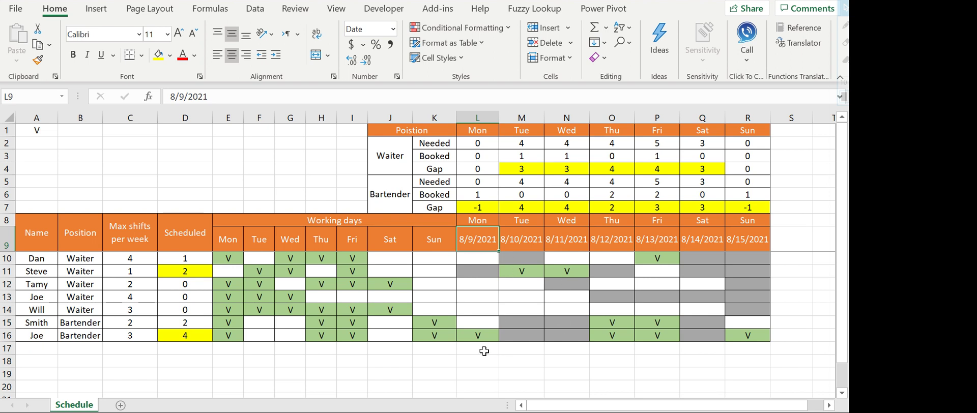
pyautogui.press('Right')
pyautogui.press('Left')
pyautogui.write('8/7/')
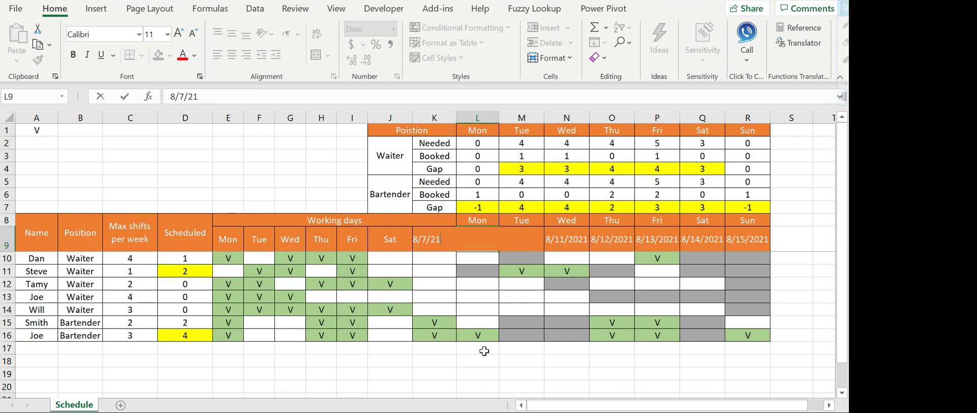
pyautogui.write('2021')
pyautogui.press('Return')
# Examine the value and format arguments of the TEXT formula that produces the weekday name in L8
pyautogui.click(494, 220)
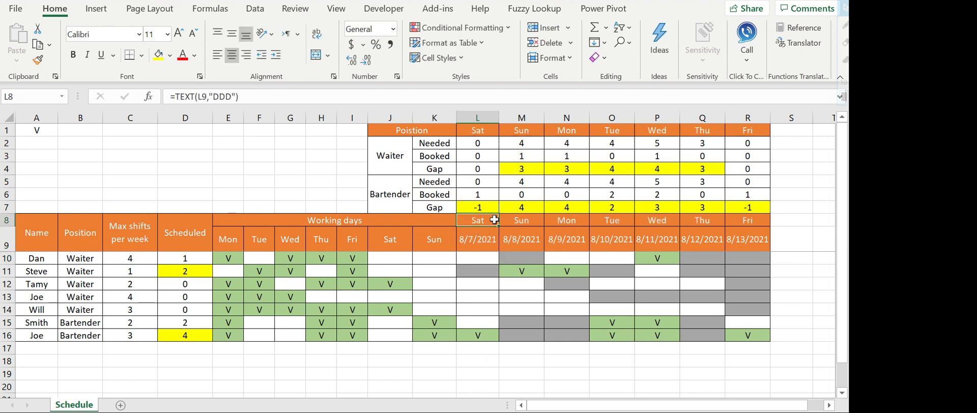
pyautogui.click(279, 95)
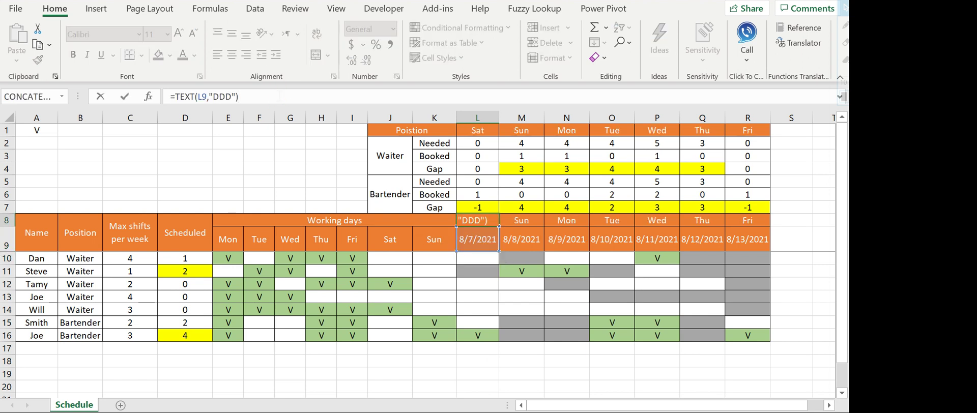
pyautogui.click(181, 96)
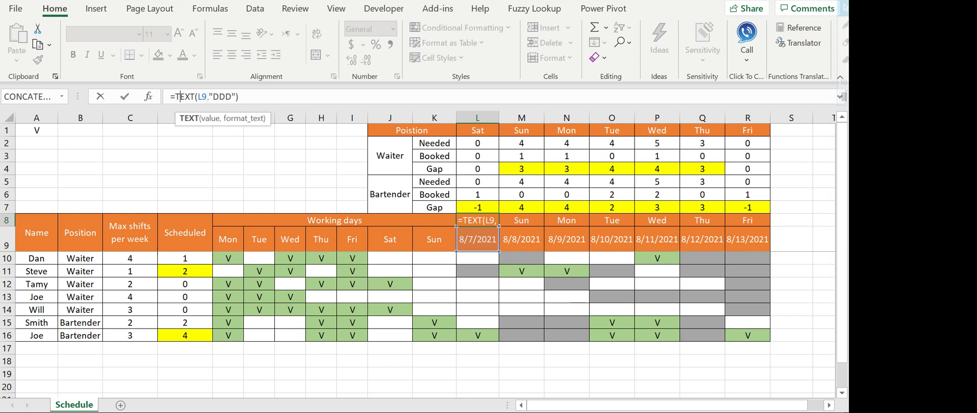
pyautogui.click(202, 96)
pyautogui.click(219, 96)
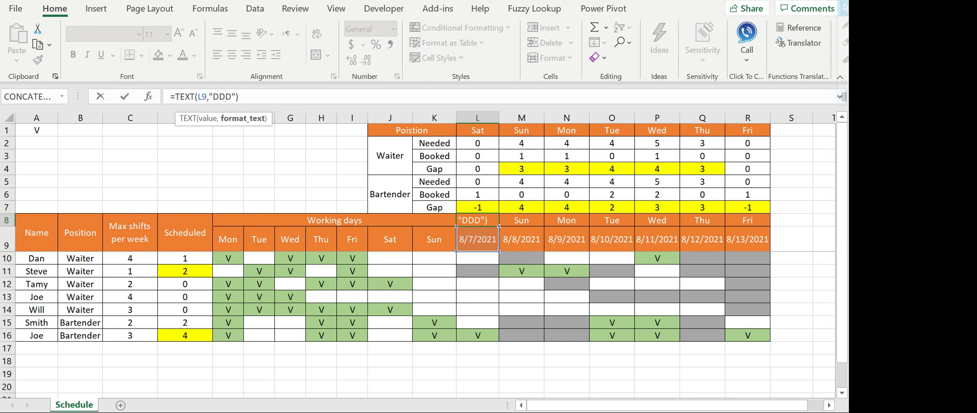
pyautogui.click(220, 96)
pyautogui.click(248, 97)
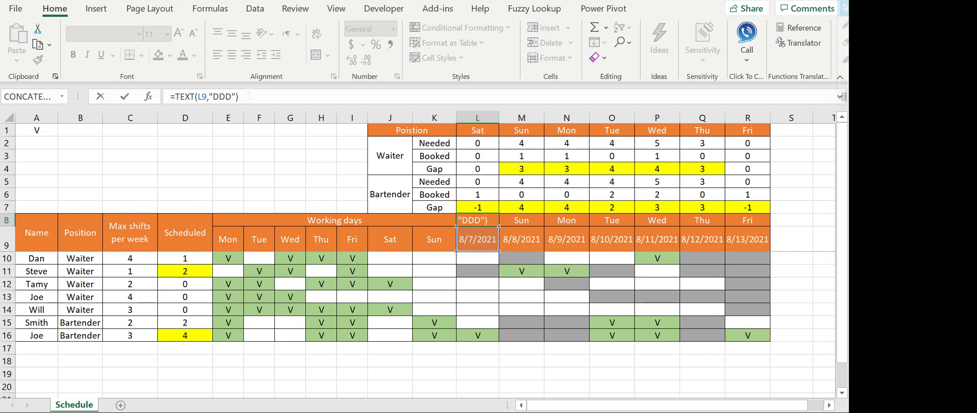
pyautogui.press('Return')
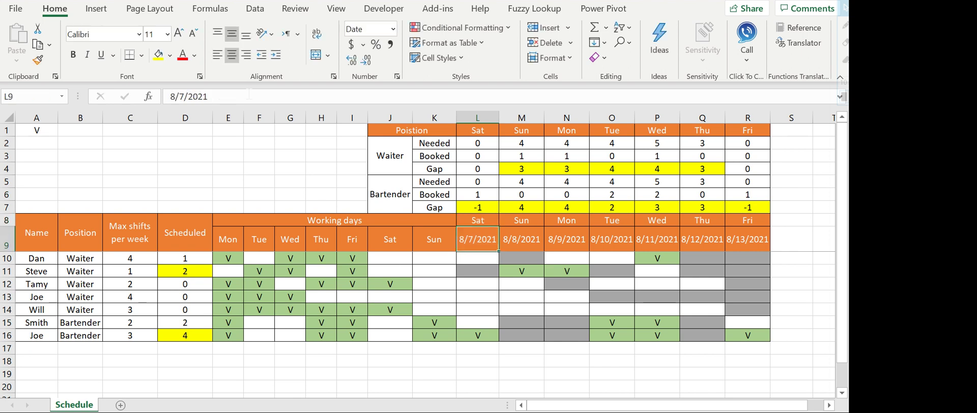
# Set the start date in L9 back to 8/9/2021 and reselect the cell
pyautogui.write('8/9/2021')
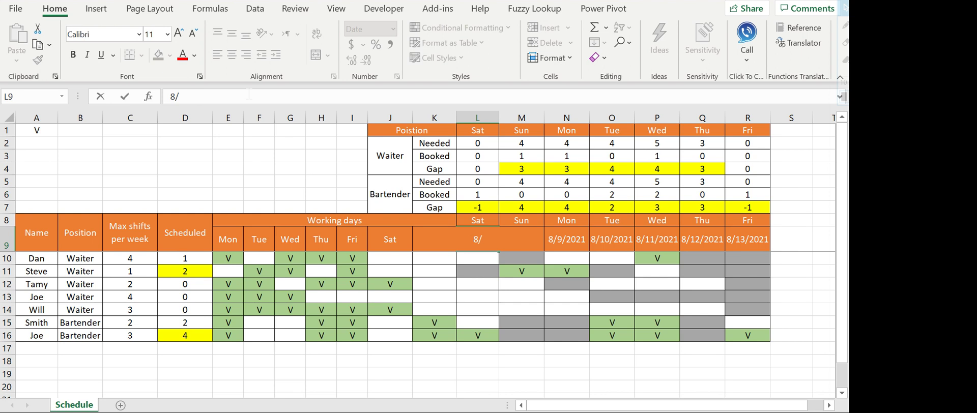
pyautogui.press('Return')
pyautogui.press('Up')
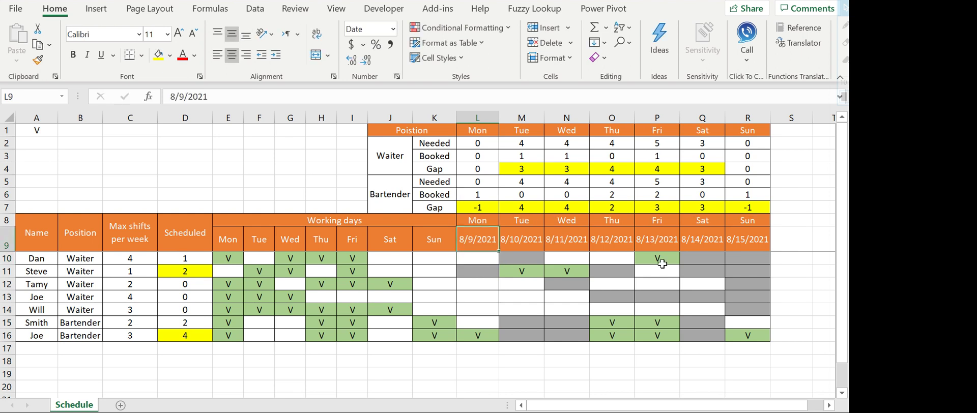
# Review the employee schedule area A10:R16 and the waiter Needed figures for each weekday in row 2
pyautogui.moveTo(738, 258); pyautogui.dragTo(21, 332)
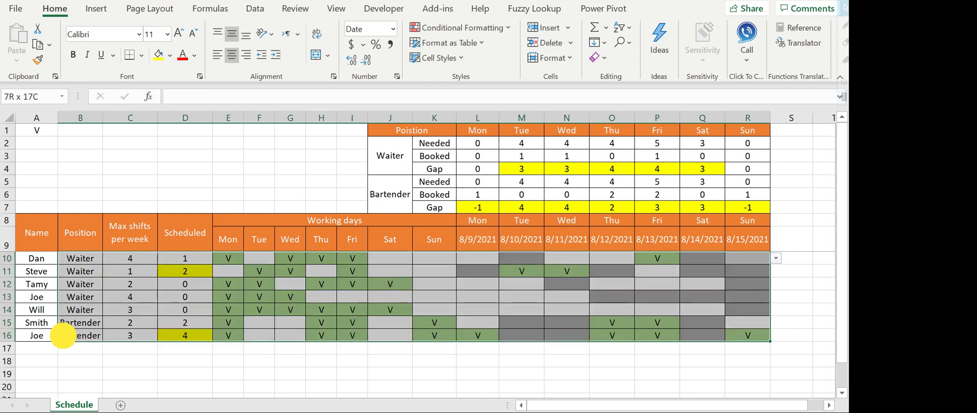
pyautogui.click(443, 144)
pyautogui.click(486, 144)
pyautogui.click(518, 144)
pyautogui.click(595, 145)
pyautogui.click(508, 144)
pyautogui.click(474, 155)
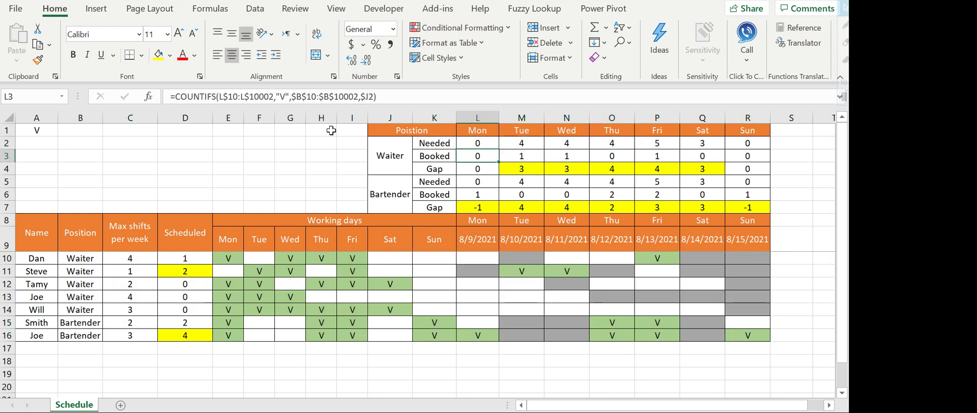
# Examine the criteria ranges and criteria of the COUNTIFS formula for Monday's booked waiters in L3
pyautogui.click(393, 92)
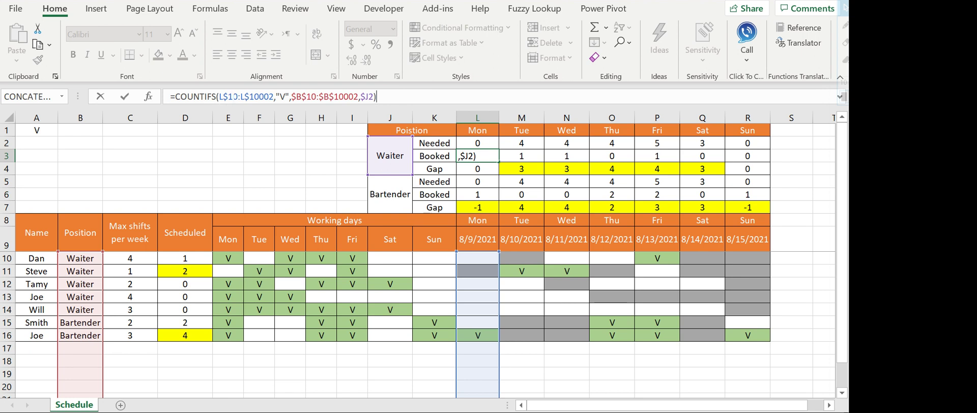
pyautogui.click(235, 97)
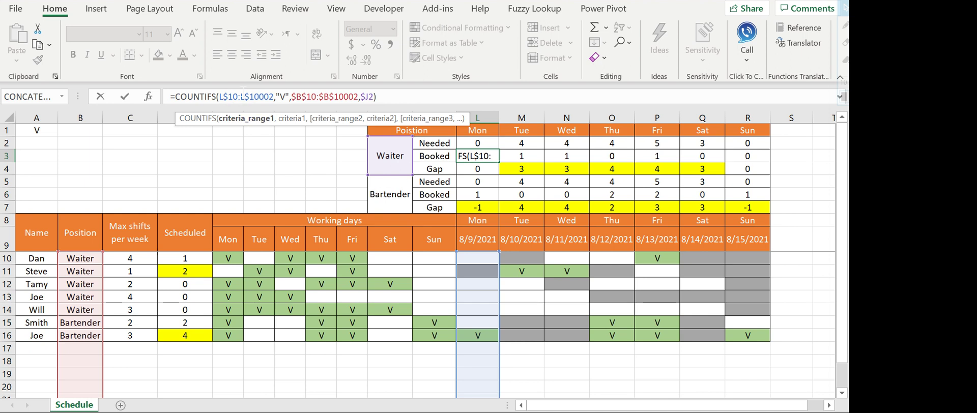
pyautogui.click(291, 97)
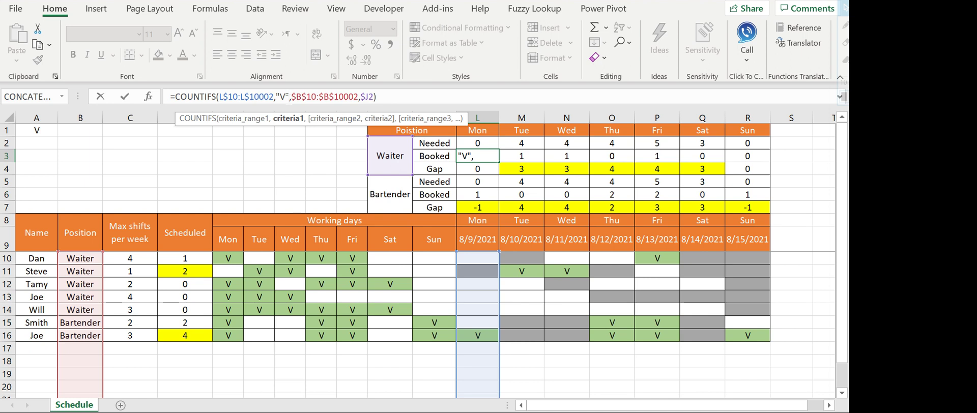
pyautogui.press('Right')
pyautogui.press('Right')
pyautogui.press('Right')
pyautogui.press('Right')
pyautogui.press('Right')
pyautogui.press('Right')
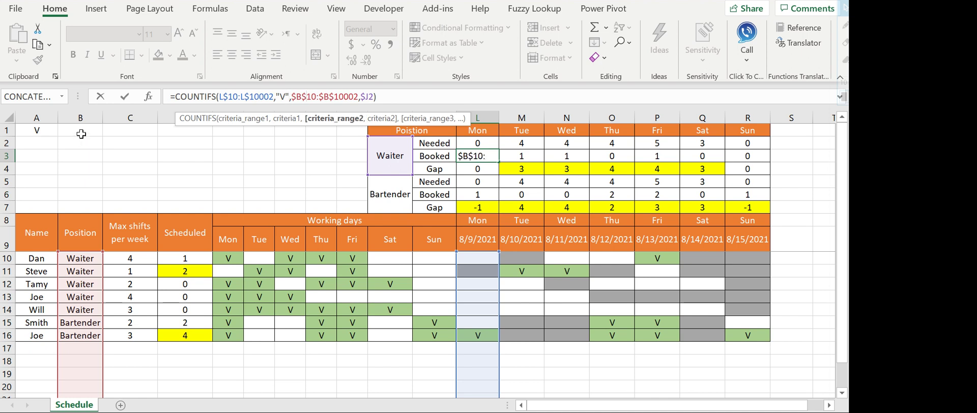
pyautogui.press('Left')
pyautogui.press('Left')
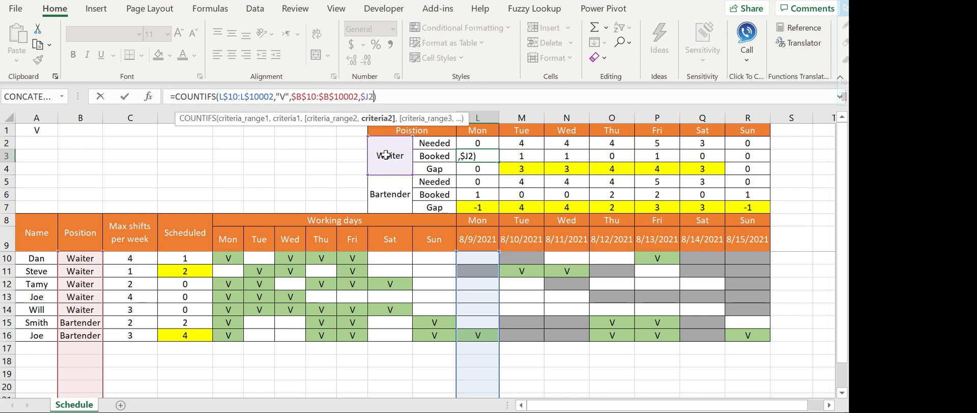
pyautogui.press('Escape')
# Check the waiter Booked formulas across row 3 from Monday to Sunday
pyautogui.press('Right')
pyautogui.press('Right')
pyautogui.press('Left')
pyautogui.press('Left')
pyautogui.press('Right')
pyautogui.press('Right')
pyautogui.press('Right')
pyautogui.press('Right')
pyautogui.press('Right')
pyautogui.press('Right')
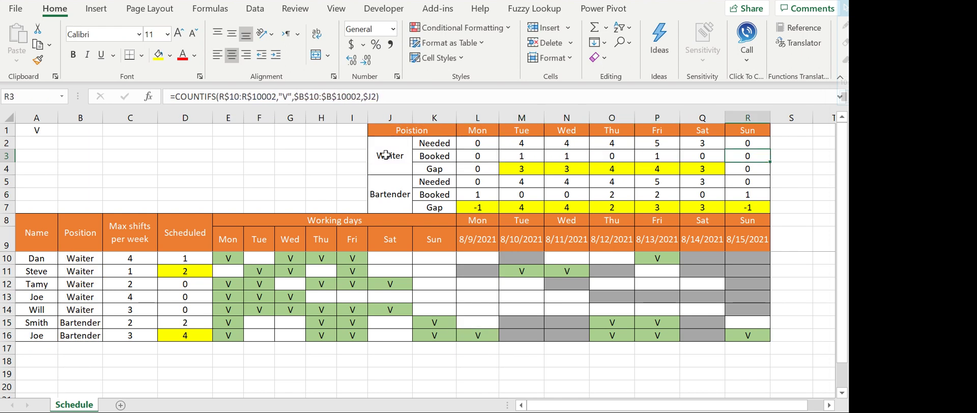
# Examine Monday's bartender Booked formula in L6 and the Gap formula in L7
pyautogui.click(465, 189)
pyautogui.click(441, 95)
pyautogui.press('Return')
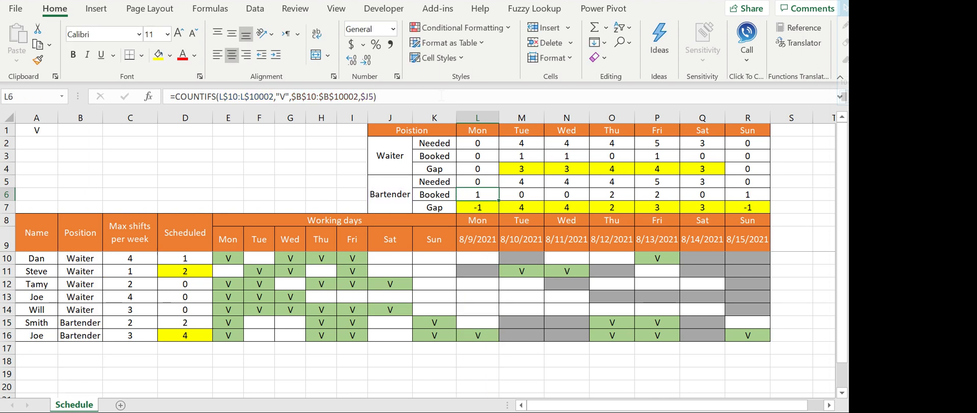
pyautogui.press('F2')
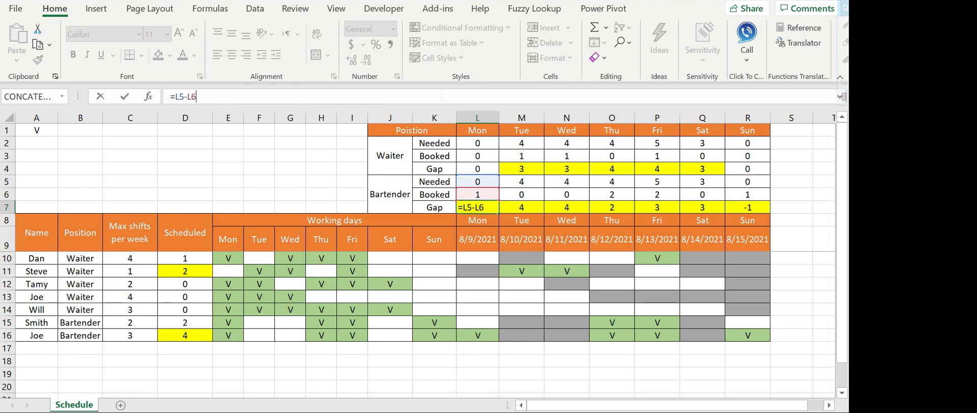
pyautogui.hotkey('ctrl', 'Return')
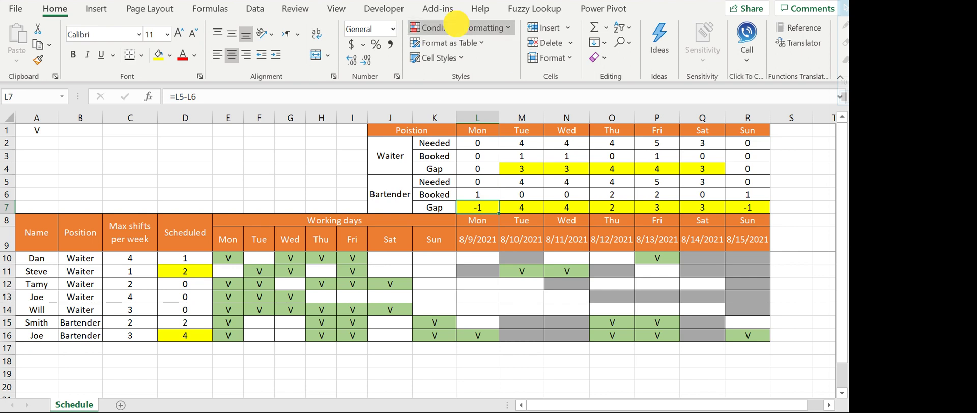
# Examine the condition and fill colour of the conditional formatting rule on the bartender Gap row, leaving the rule as it is
pyautogui.click(457, 26)
pyautogui.click(448, 245)
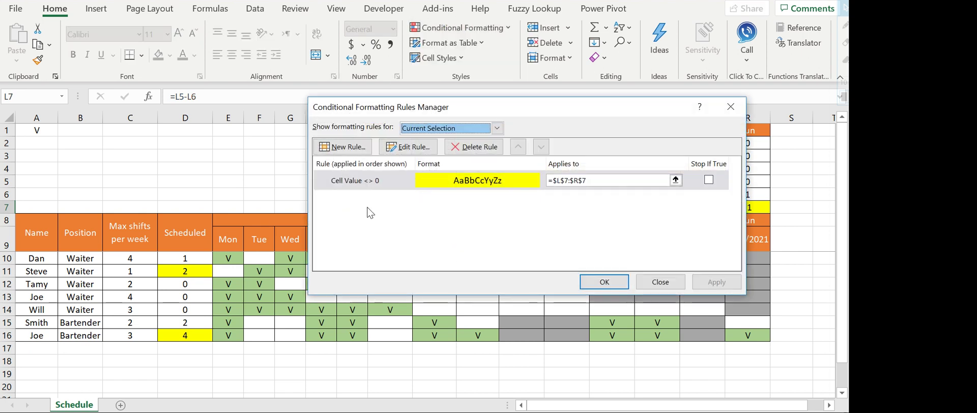
pyautogui.click(374, 182)
pyautogui.click(409, 147)
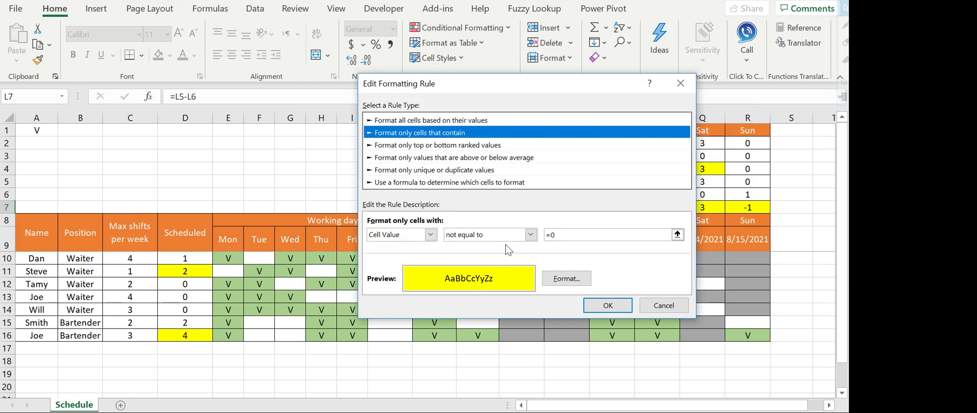
pyautogui.click(566, 278)
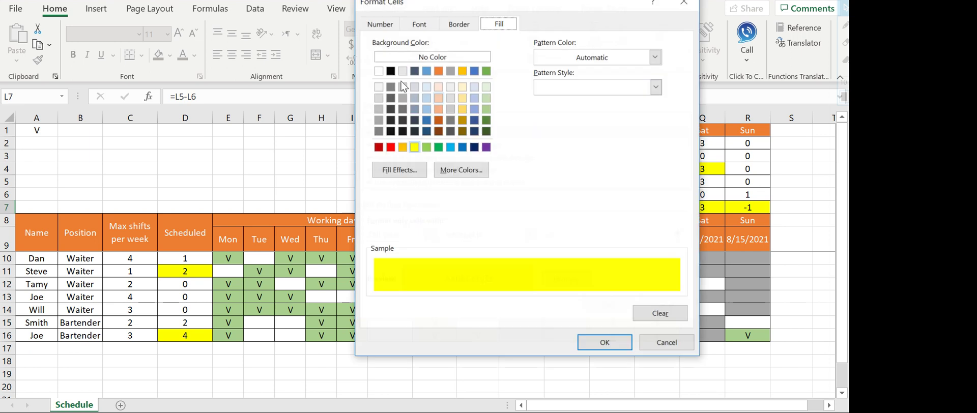
pyautogui.click(605, 342)
pyautogui.click(663, 306)
pyautogui.click(664, 280)
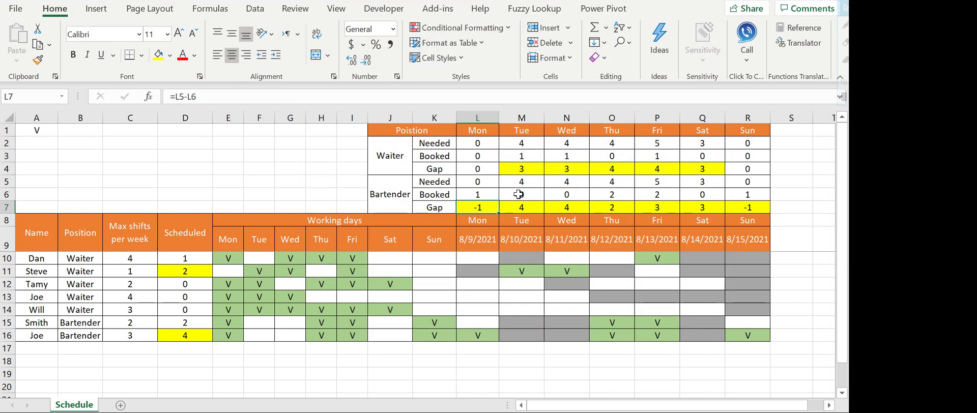
# Set the number of bartenders needed on Monday in L5 to 1
pyautogui.click(491, 195)
pyautogui.click(485, 347)
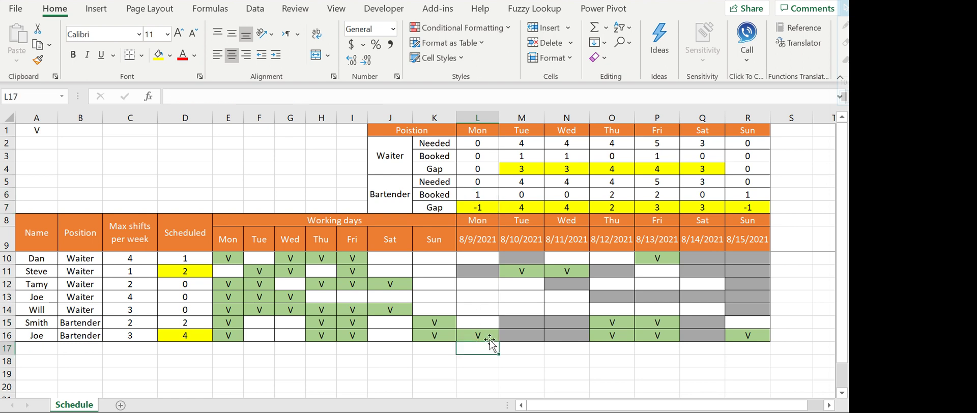
pyautogui.click(490, 338)
pyautogui.click(487, 184)
pyautogui.write('1')
pyautogui.press('Return')
pyautogui.click(488, 185)
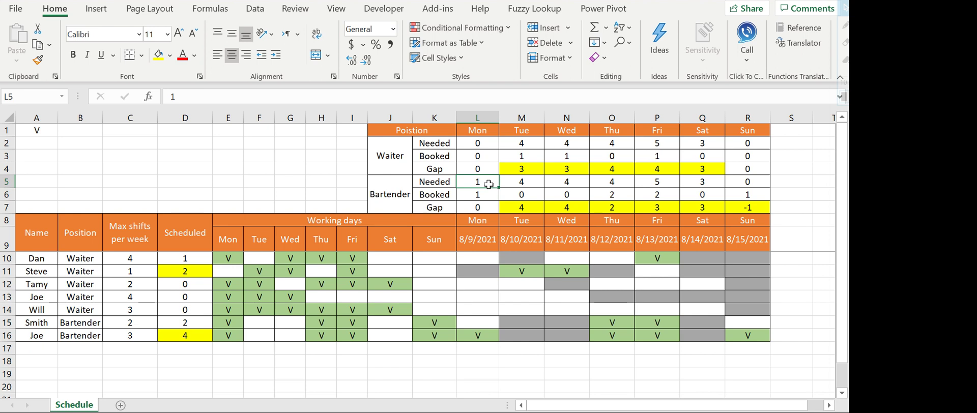
# Check the waiter gaps and the Scheduled count in D11, and clear the Tuesday shift in M11
pyautogui.moveTo(515, 168); pyautogui.dragTo(704, 169)
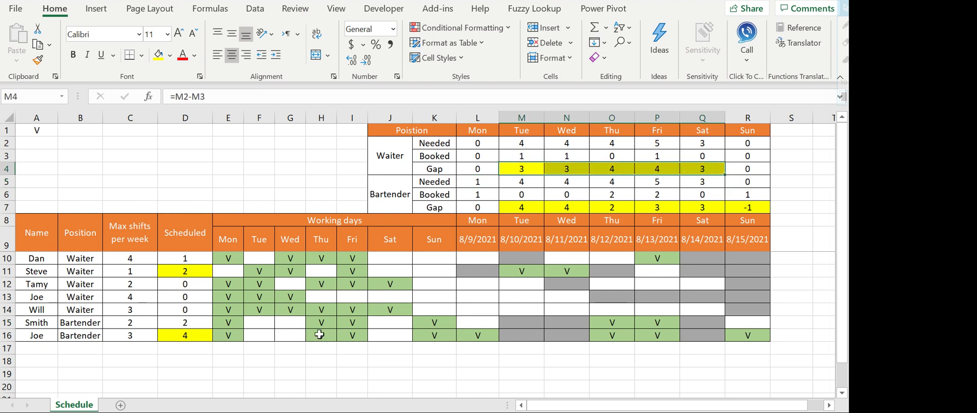
pyautogui.click(198, 275)
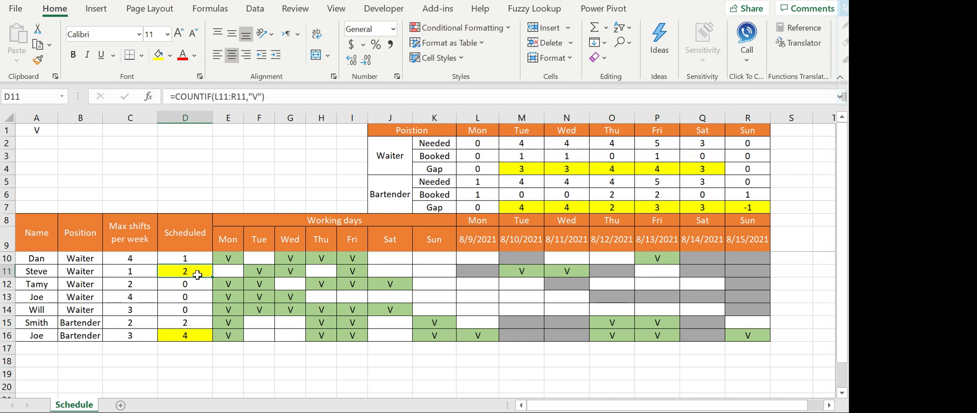
pyautogui.click(532, 273)
pyautogui.press('Delete')
pyautogui.press('Return')
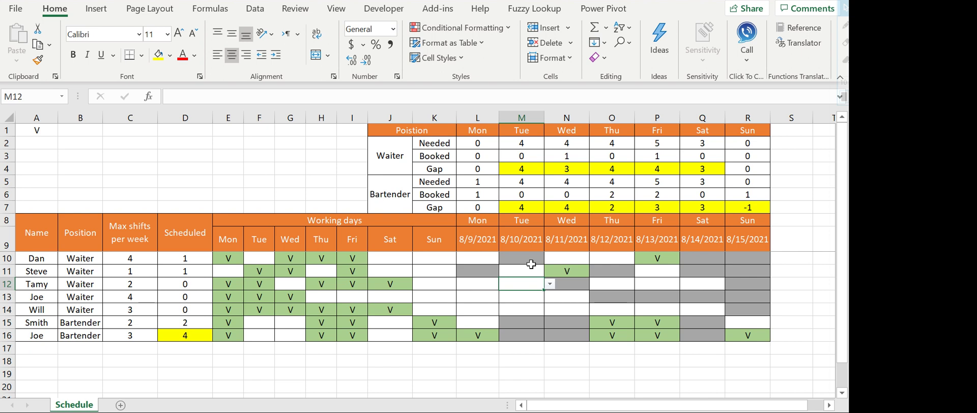
# Book Tuesday shifts with V for the waiters in rows 11 to 14 (M11:M14)
pyautogui.write('V')
pyautogui.press('Return')
pyautogui.write('V')
pyautogui.press('Return')
pyautogui.write('V')
pyautogui.press('Up')
pyautogui.press('Up')
pyautogui.press('Up')
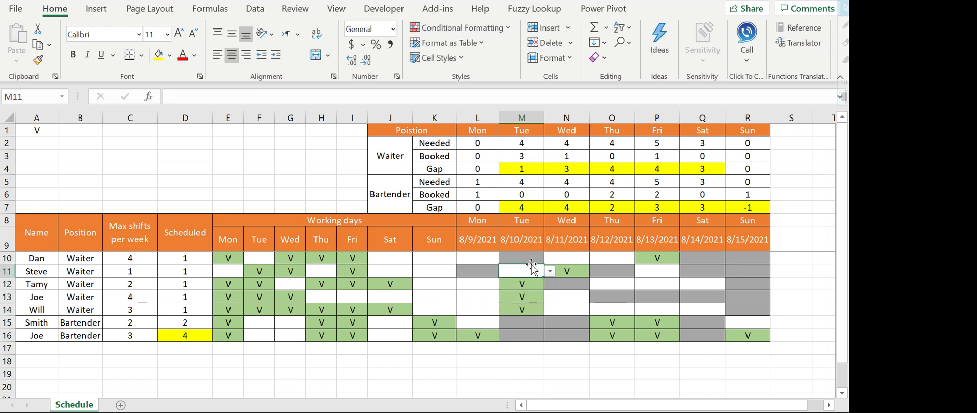
pyautogui.write('V')
pyautogui.press('Tab')
# Clear the Wednesday shift in N11 and book Wednesday shifts with V in N13, N14 and N10
pyautogui.press('Delete')
pyautogui.press('Down')
pyautogui.press('Down')
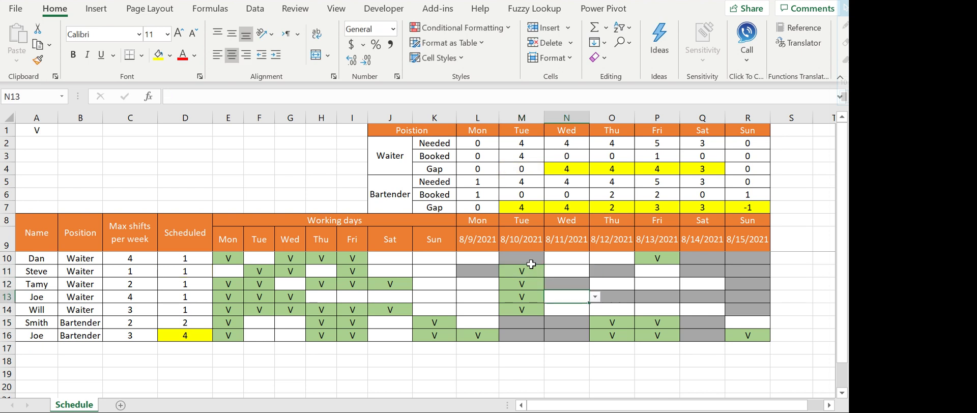
pyautogui.write('V')
pyautogui.press('Return')
pyautogui.write('V')
pyautogui.press('Up')
pyautogui.press('Up')
pyautogui.press('Up')
pyautogui.press('Up')
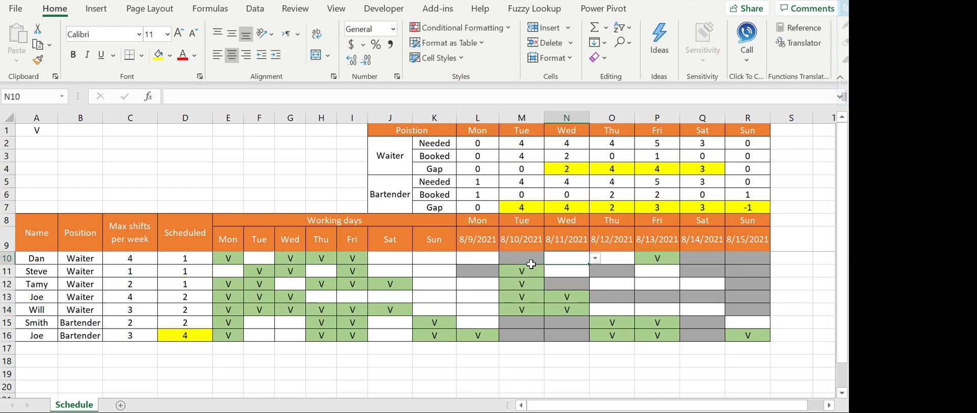
pyautogui.write('V')
pyautogui.press('Return')
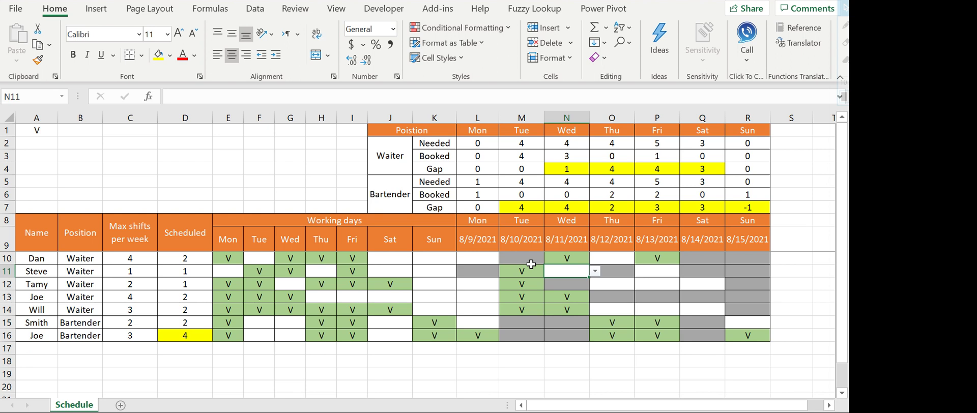
# Set the number of waiters needed to 3 on Wednesday, 2 on Thursday and 3 on Friday
pyautogui.click(579, 153)
pyautogui.press('Up')
pyautogui.write('3')
pyautogui.press('Return')
pyautogui.click(597, 145)
pyautogui.write('2')
pyautogui.press('Tab')
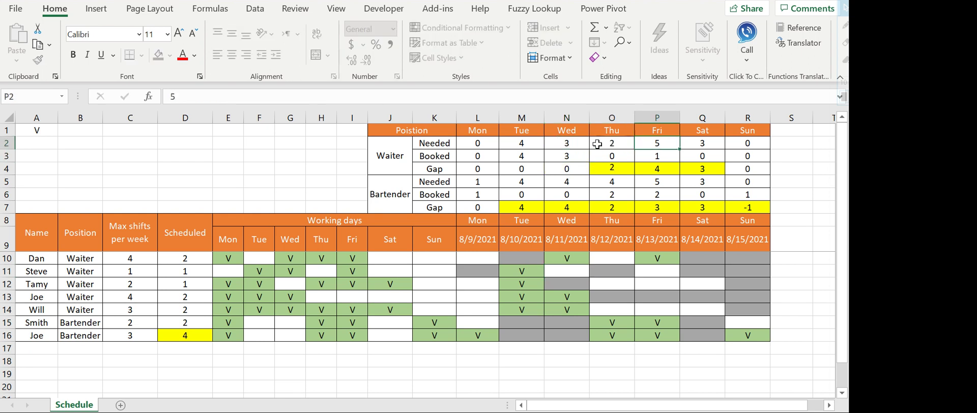
pyautogui.write('3')
# Book Thursday shifts with V for the waiters in rows 10 and 12 (O10 and O12)
pyautogui.click(606, 256)
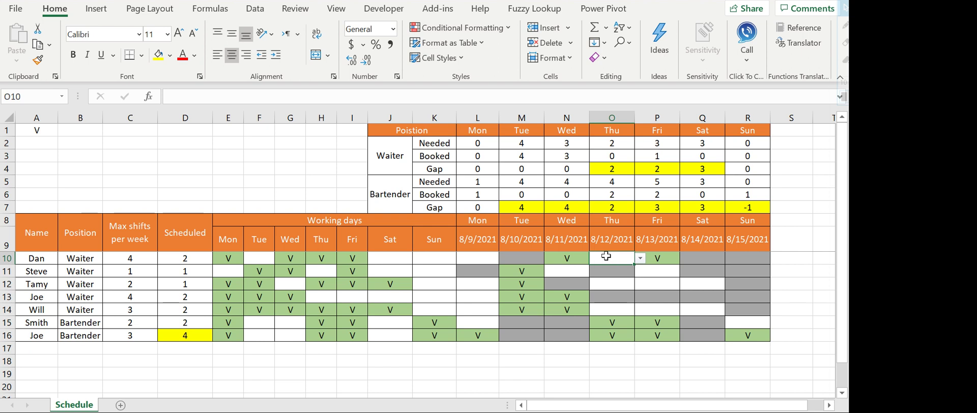
pyautogui.write('V')
pyautogui.press('Return')
pyautogui.press('Return')
pyautogui.write('V')
pyautogui.hotkey('ctrl', 'Return')
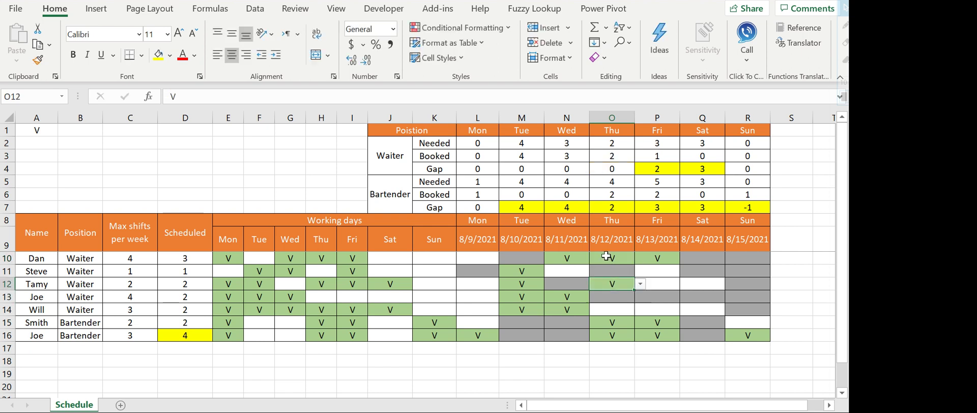
# Try booking a Friday shift with V for the waiter in row 12 (P12) and clear it again
pyautogui.press('Tab')
pyautogui.write('V')
pyautogui.press('Return')
pyautogui.press('Return')
pyautogui.press('Up')
pyautogui.press('Up')
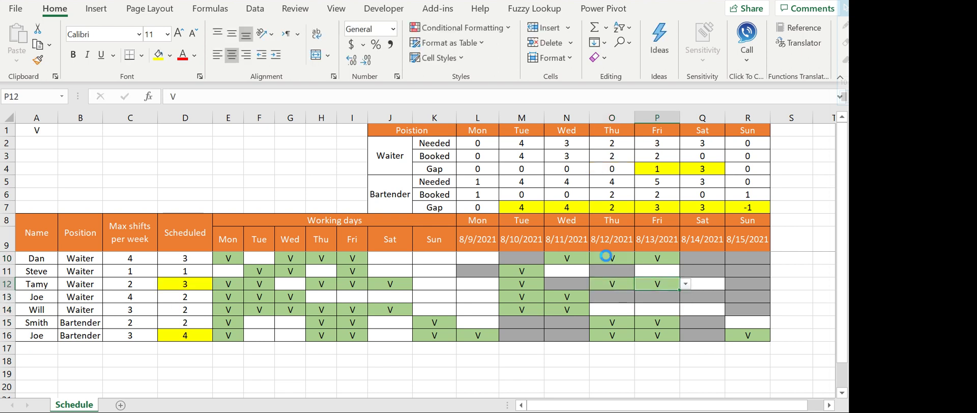
pyautogui.press('Delete')
# Book a Friday shift with V for the waiter in row 14 (P14)
pyautogui.press('Down')
pyautogui.press('Down')
pyautogui.press('Up')
pyautogui.press('Down')
pyautogui.write('V')
pyautogui.press('Up')
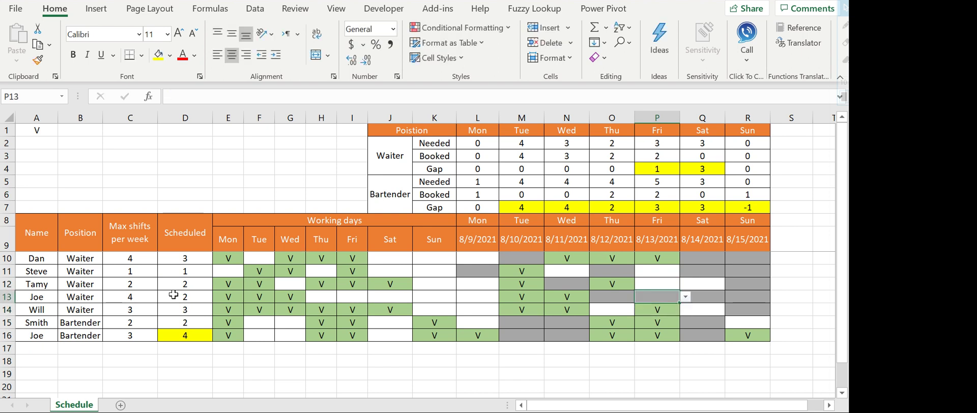
pyautogui.click(183, 284)
pyautogui.write('3')
pyautogui.press('Escape')
# Set the maximum weekly shifts in C12 to 3 and book that waiter's Friday shift with V in P12
pyautogui.press('Left')
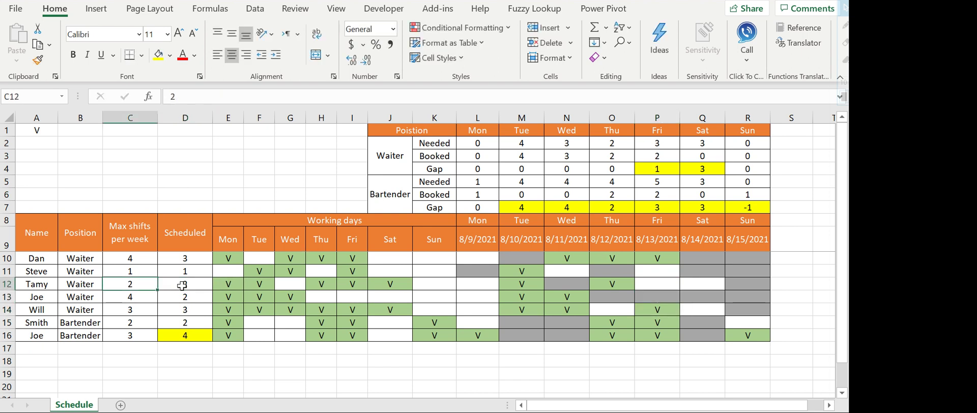
pyautogui.write('3')
pyautogui.click(648, 281)
pyautogui.write('V')
pyautogui.hotkey('ctrl', 'Return')
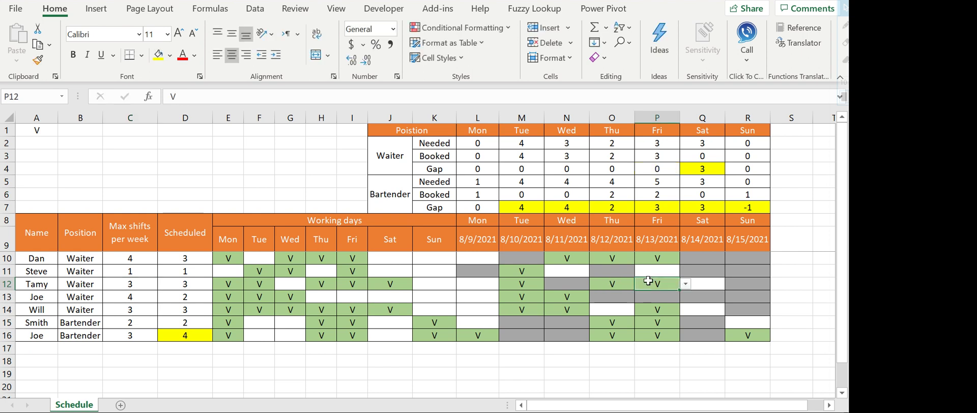
# Set the number of waiters needed on Saturday in Q2 to 1 and book a Saturday shift with V in Q14
pyautogui.click(715, 144)
pyautogui.write('1')
pyautogui.press('Return')
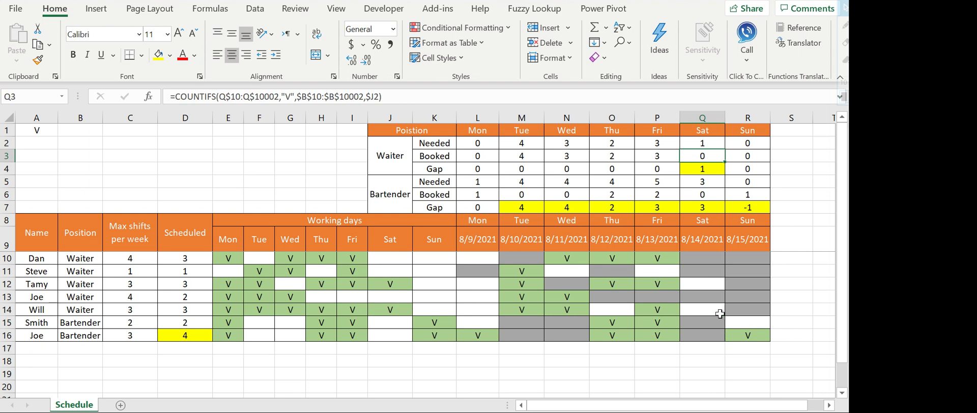
pyautogui.click(717, 309)
pyautogui.write('V')
pyautogui.hotkey('ctrl', 'Return')
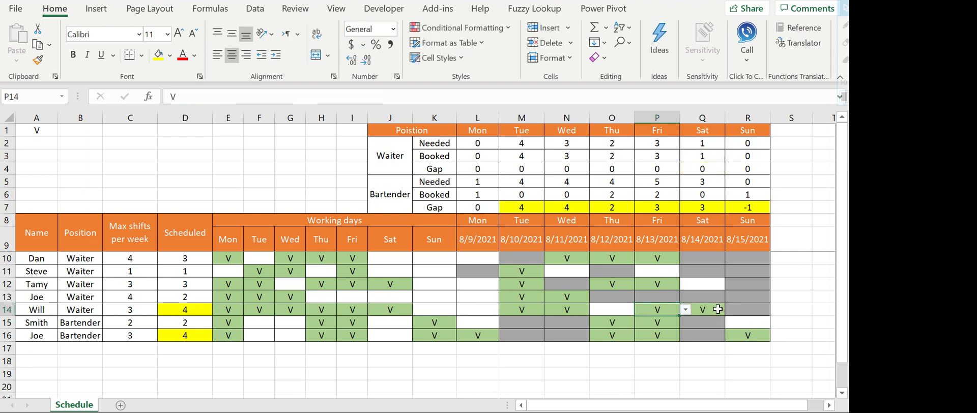
# Set the maximum weekly shifts for the waiter in row 14 (C14) to 4
pyautogui.click(136, 310)
pyautogui.write('4')
pyautogui.hotkey('ctrl', 'Return')
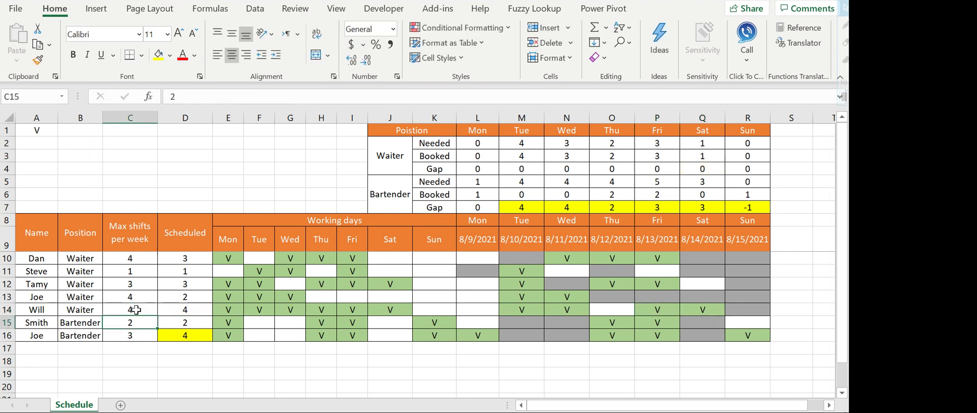
pyautogui.click(679, 370)
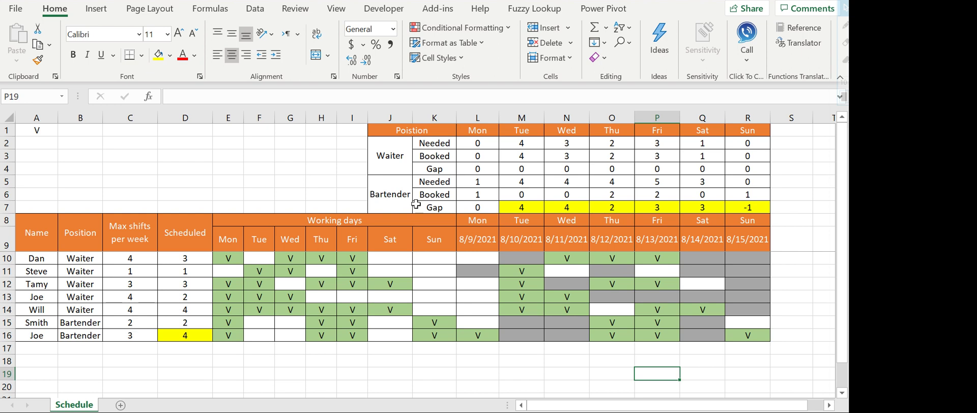
# Set the number of bartenders needed from Tuesday through Saturday (M5:Q5) to 1 for each day
pyautogui.click(536, 185)
pyautogui.write('1')
pyautogui.press('Tab')
pyautogui.write('1')
pyautogui.press('Tab')
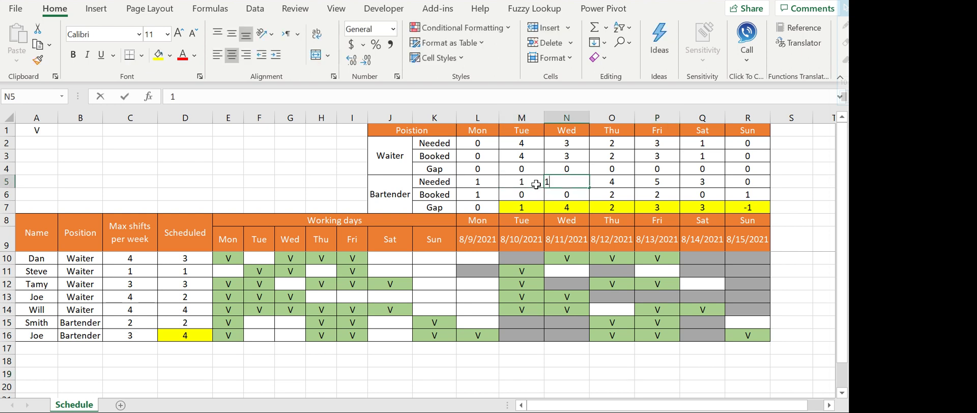
pyautogui.write('1')
pyautogui.press('Tab')
pyautogui.write('1')
pyautogui.press('Tab')
pyautogui.write('1')
pyautogui.press('Left')
pyautogui.press('Left')
pyautogui.press('Left')
pyautogui.press('Left')
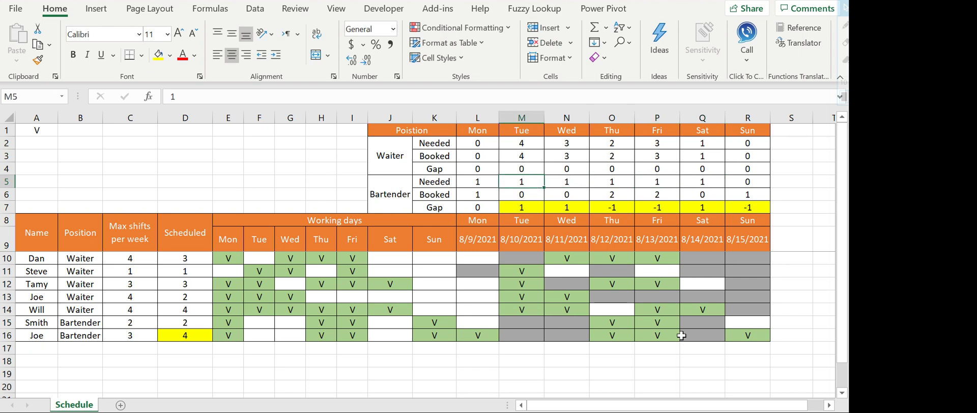
# Remove the Thursday booking of the bartender in row 16 (O16) and the Friday booking of the bartender in row 15 (P15)
pyautogui.click(630, 339)
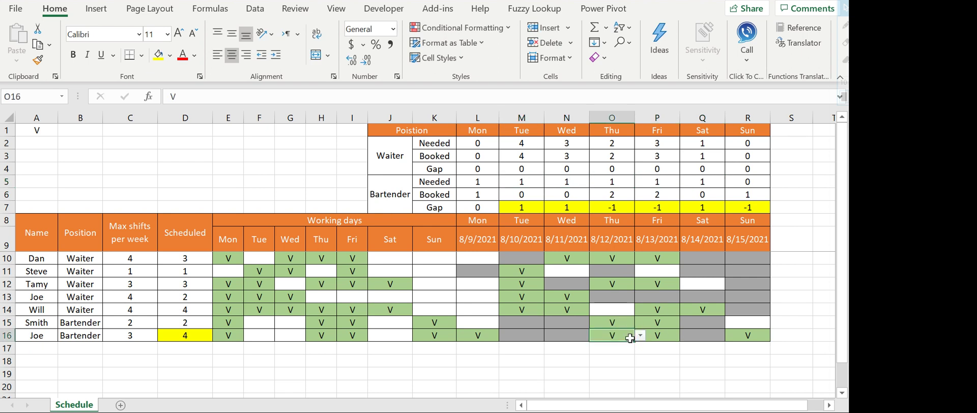
pyautogui.press('Delete')
pyautogui.press('Up')
pyautogui.press('Right')
pyautogui.press('Delete')
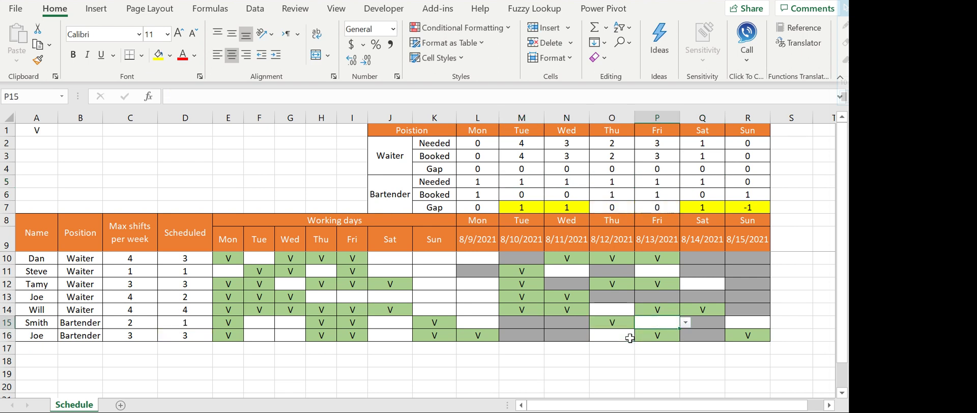
pyautogui.click(631, 379)
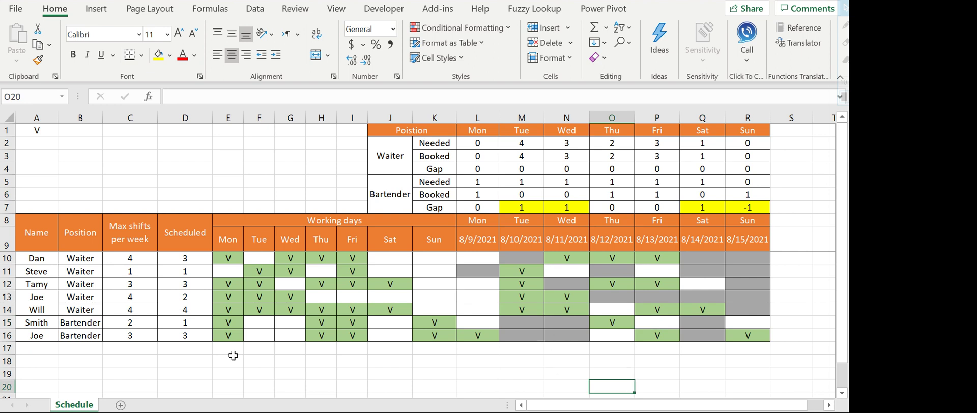
# Mark the bartender in row 16 available on Tuesday (F16) and the one in row 15 available on Wednesday (G15) with V
pyautogui.click(262, 336)
pyautogui.write('V')
pyautogui.press('Up')
pyautogui.press('Right')
pyautogui.write('V')
pyautogui.press('Return')
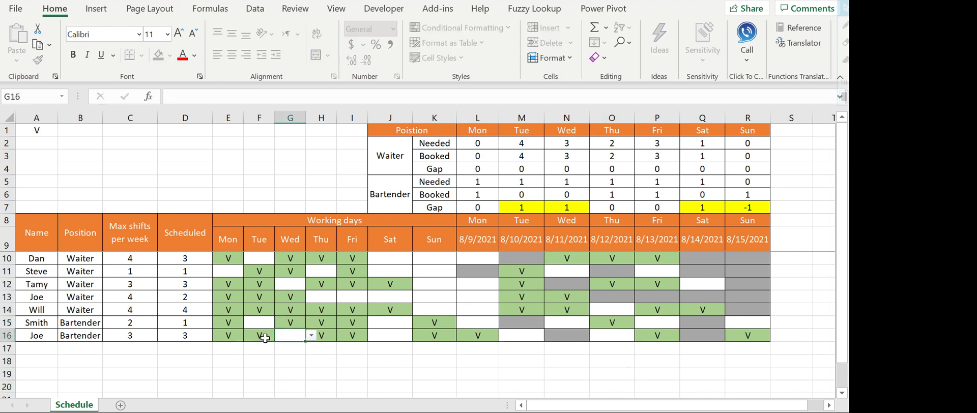
# Book with V a Tuesday shift for the bartender in row 16 (M16) and a Wednesday shift for the one in row 15 (N15)
pyautogui.click(529, 338)
pyautogui.write('V')
pyautogui.press('Up')
pyautogui.press('Right')
pyautogui.write('V')
pyautogui.press('Return')
# Remove the Sunday booking of the bartender in row 16 (R16)
pyautogui.press('Right')
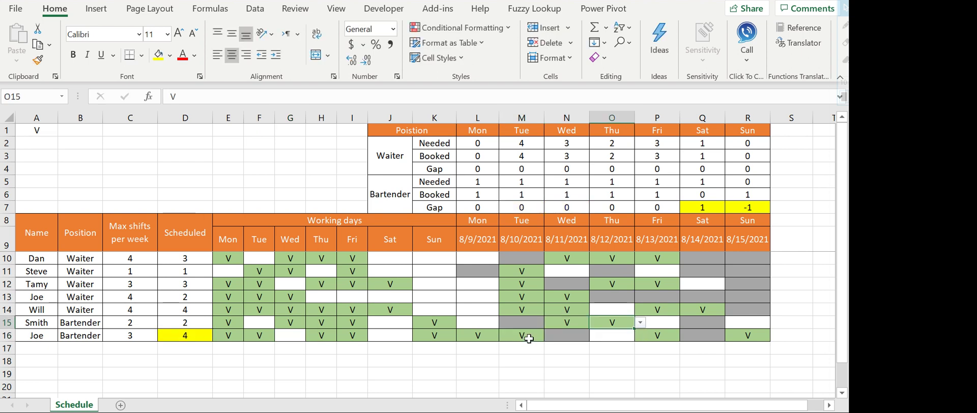
pyautogui.press('Right')
pyautogui.press('Right')
pyautogui.press('Right')
pyautogui.press('Delete')
# Clear the number of bartenders needed on Saturday in Q5
pyautogui.press('Up')
pyautogui.press('Left')
pyautogui.press('Left')
pyautogui.press('Left')
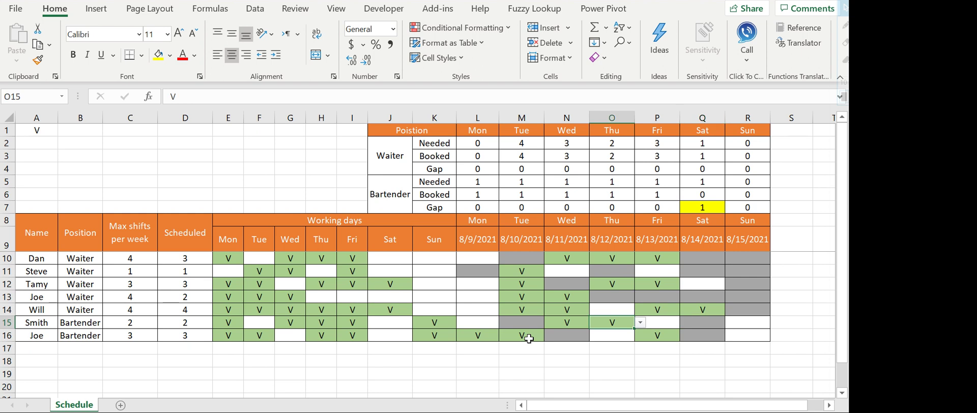
pyautogui.press('Left')
pyautogui.press('Left')
pyautogui.press('Right')
pyautogui.press('Right')
pyautogui.press('Right')
pyautogui.press('Up')
pyautogui.press('Up')
pyautogui.press('Up')
pyautogui.press('Up')
pyautogui.press('Up')
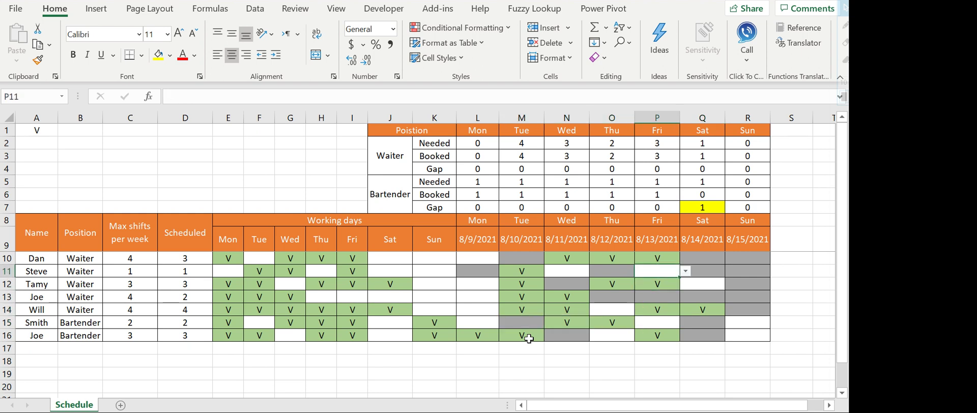
pyautogui.press('Down')
pyautogui.press('Up')
pyautogui.press('Up')
pyautogui.press('Up')
pyautogui.press('Up')
pyautogui.press('Up')
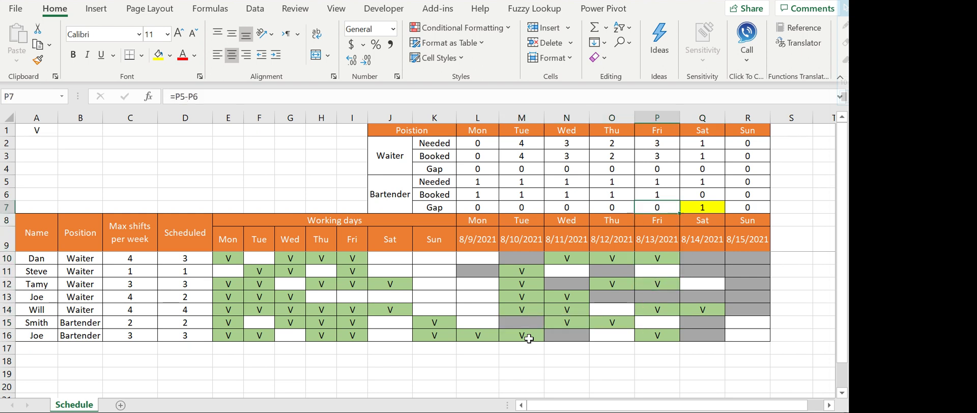
pyautogui.press('Right')
pyautogui.press('Up')
pyautogui.press('Delete')
pyautogui.press('Down')
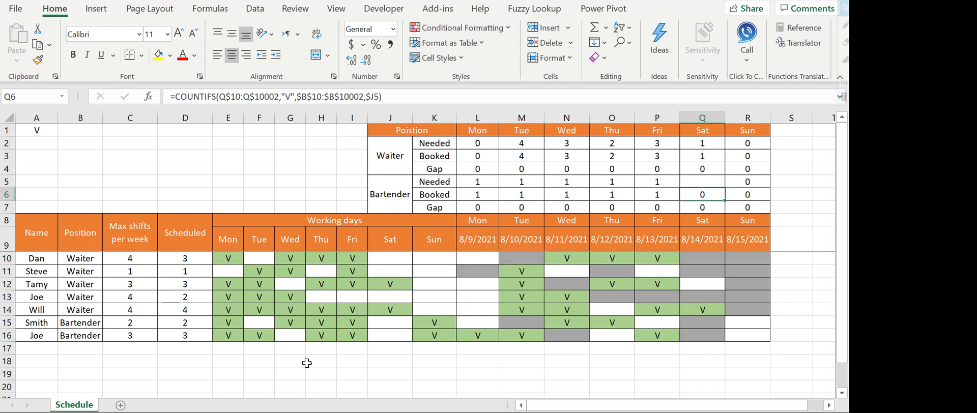
pyautogui.click(352, 382)
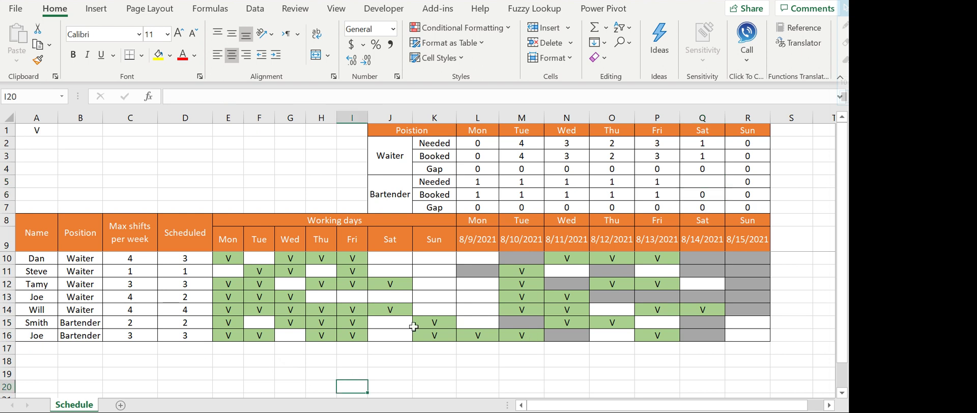